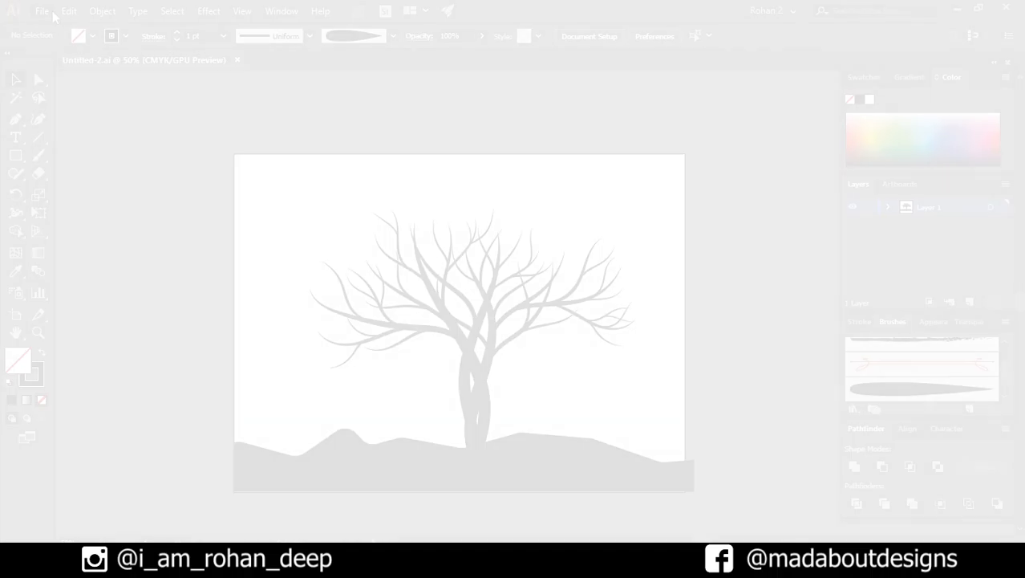
Create a new 1200 x 900 pt landscape document in CMYK colour mode
key("ctrl+n")
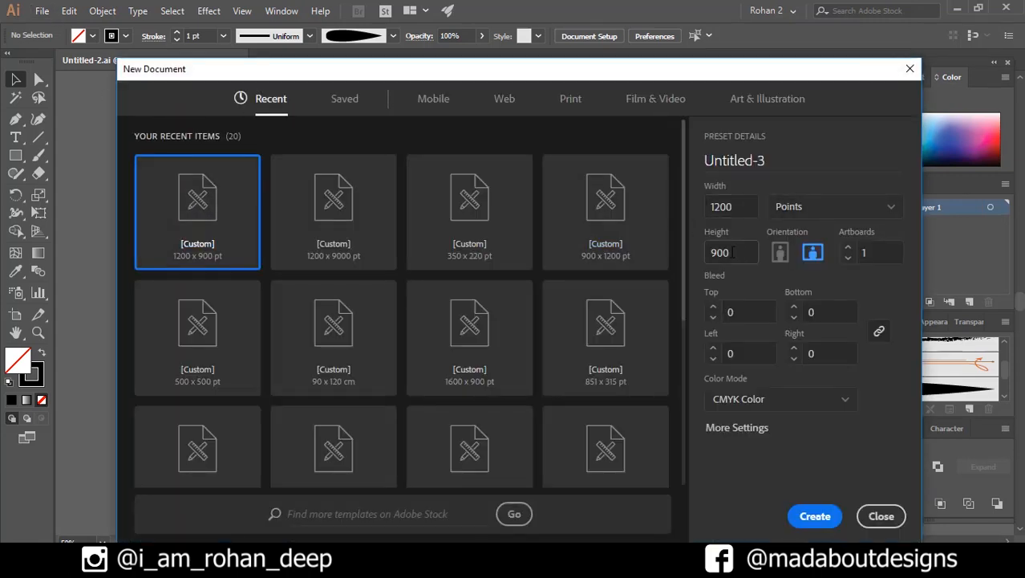
left_click(820, 515)
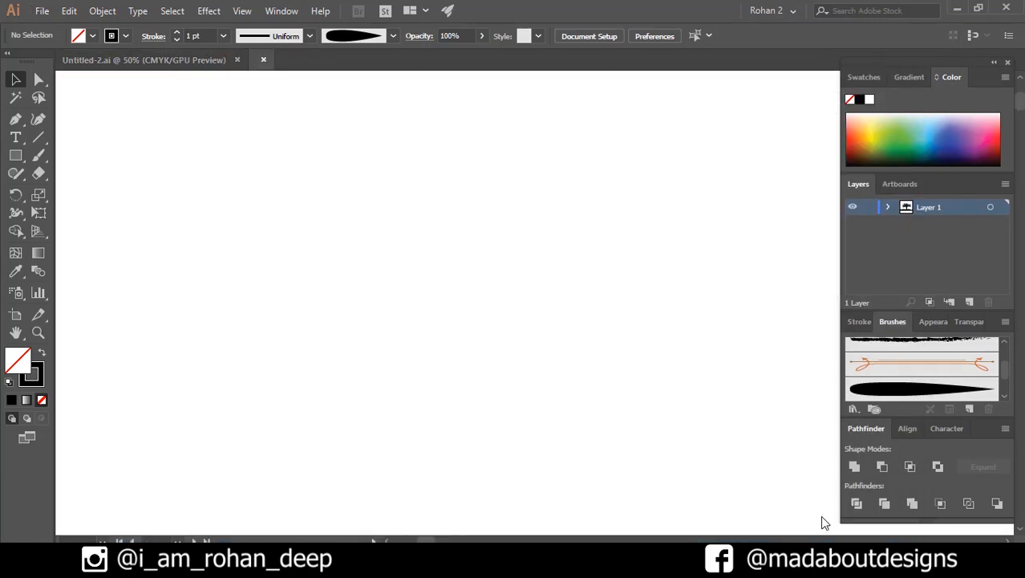
scroll(700, 412, "down", 2)
left_click_drag(701, 412, 596, 398)
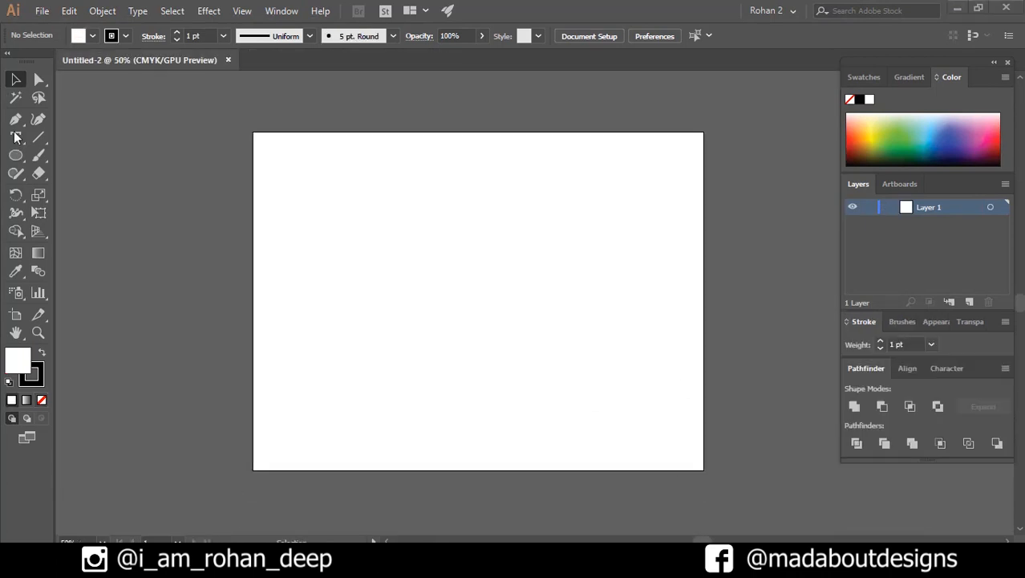
Draw a long, flat ellipse about 380 pt wide and 18 pt high on the artboard and select it
left_click(16, 155)
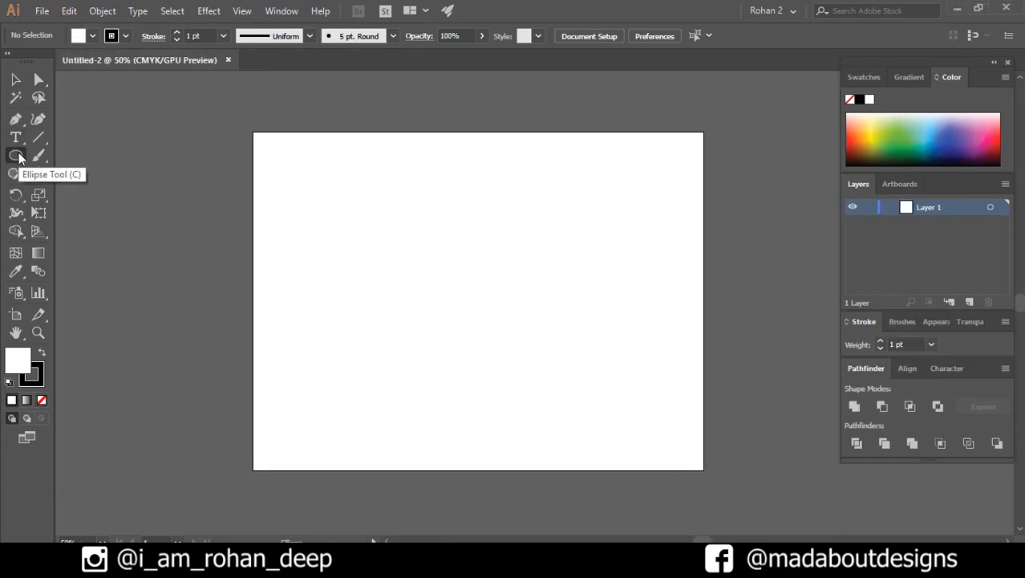
left_click_drag(435, 241, 579, 247)
scroll(579, 248, "up", 3)
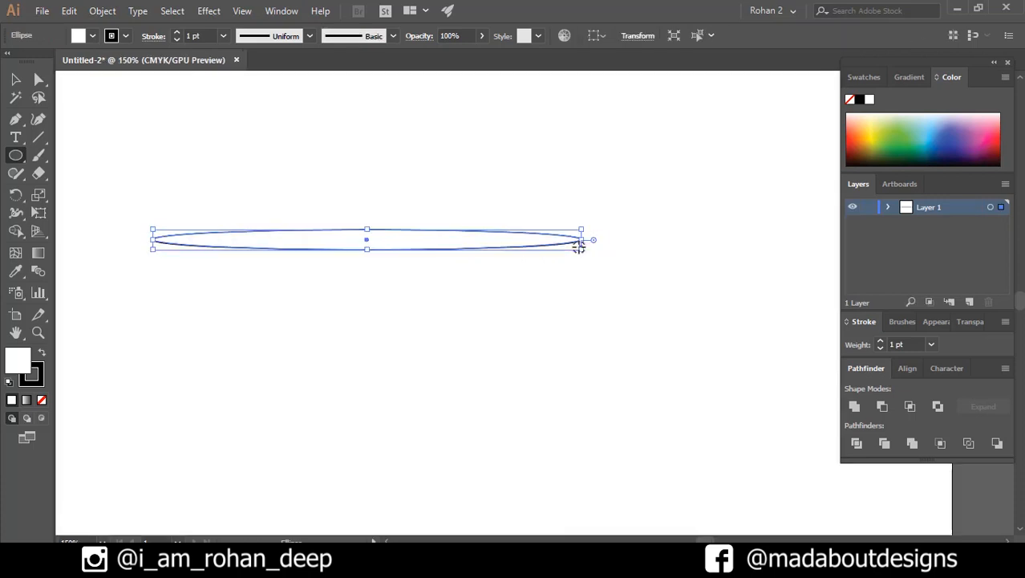
key("v")
left_click(494, 315)
left_click_drag(469, 306, 418, 224)
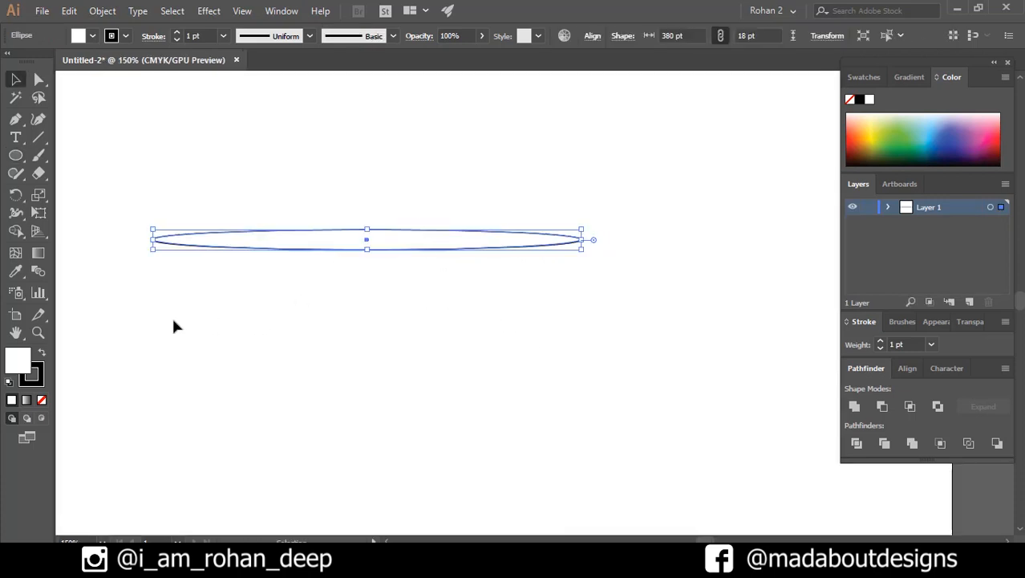
Give the ellipse a solid black fill and no stroke
left_click(41, 400)
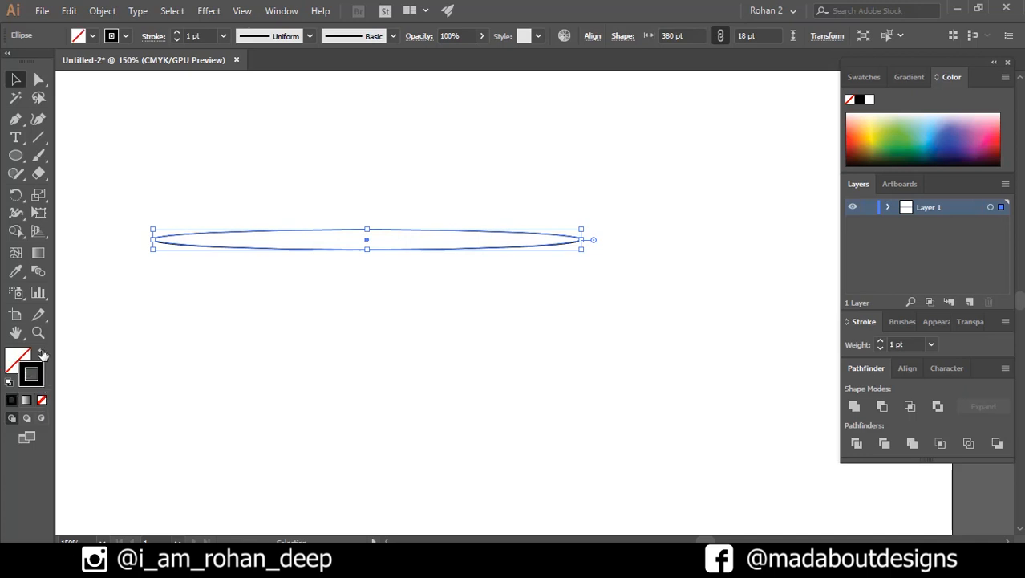
left_click(42, 351)
left_click(236, 356)
Turn the ellipse's right end anchor into a sharp corner point so the shape tapers to a tip
left_click(39, 79)
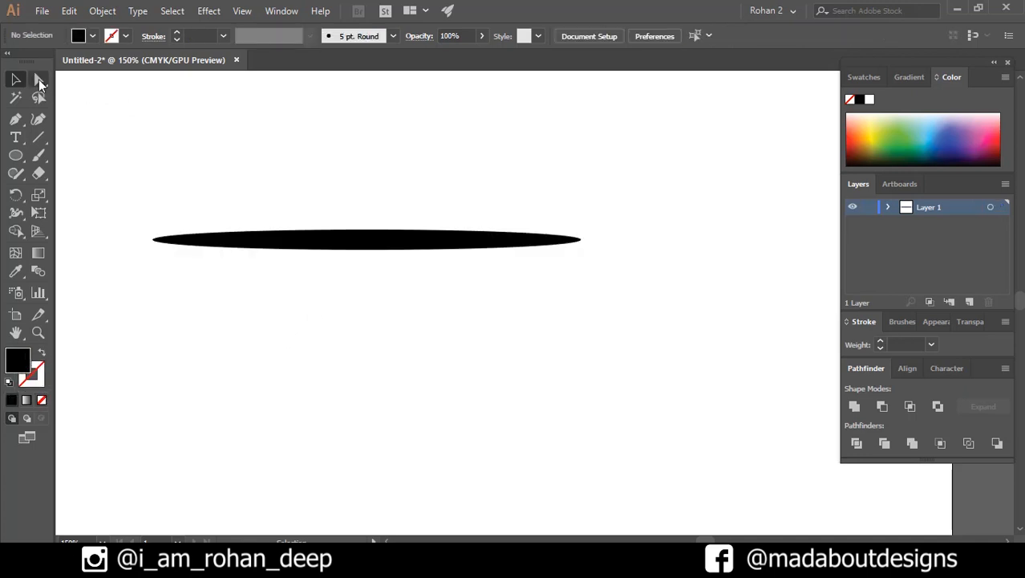
scroll(137, 197, "up", 3)
scroll(314, 277, "right", 10)
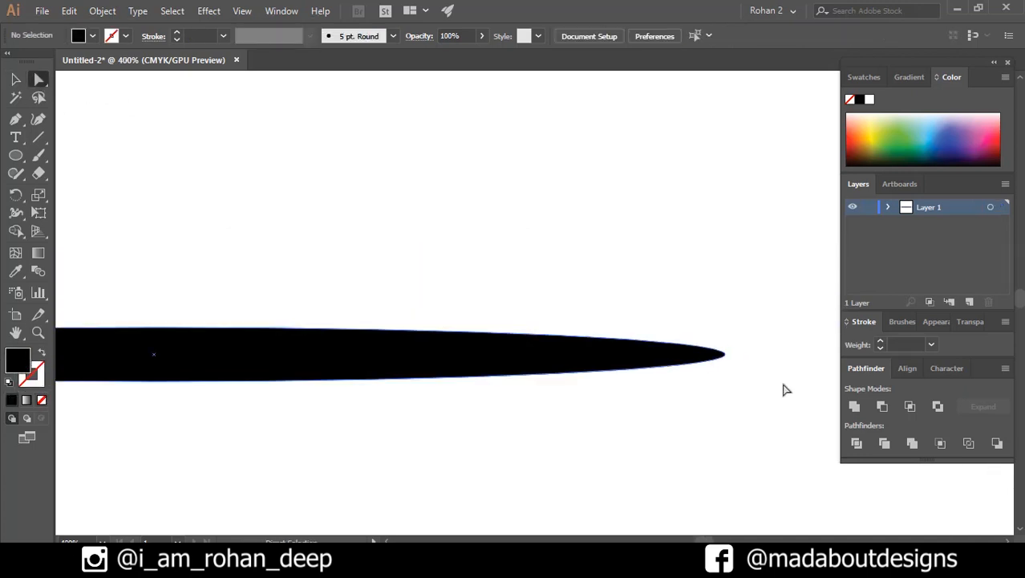
left_click(725, 351)
left_click_drag(725, 339, 725, 355)
scroll(714, 357, "down", 4)
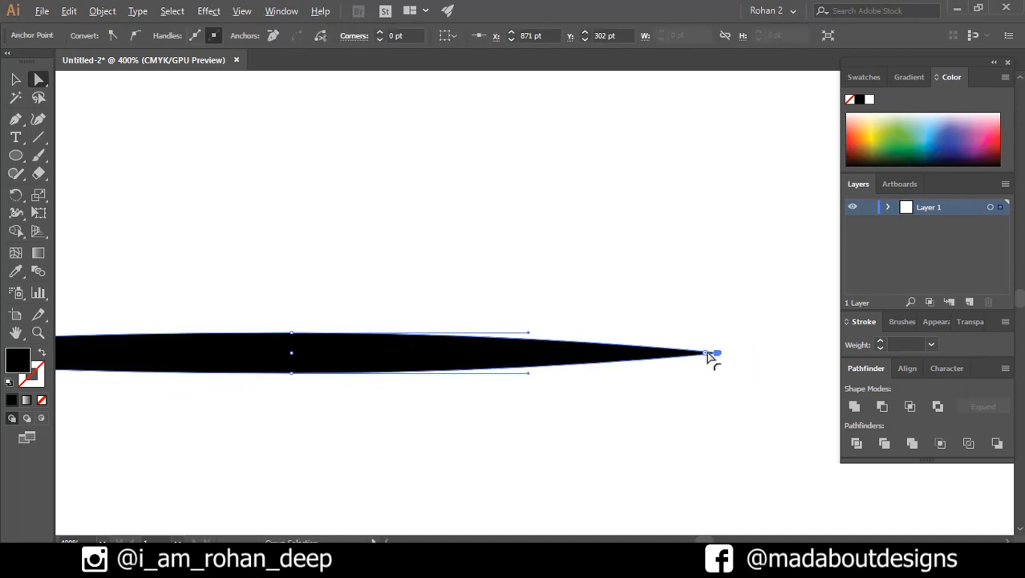
Shift the ellipse's upper and lower middle anchors toward the rounded left end, making that half thicker
left_click_drag(599, 376, 490, 349)
scroll(565, 354, "up", 2)
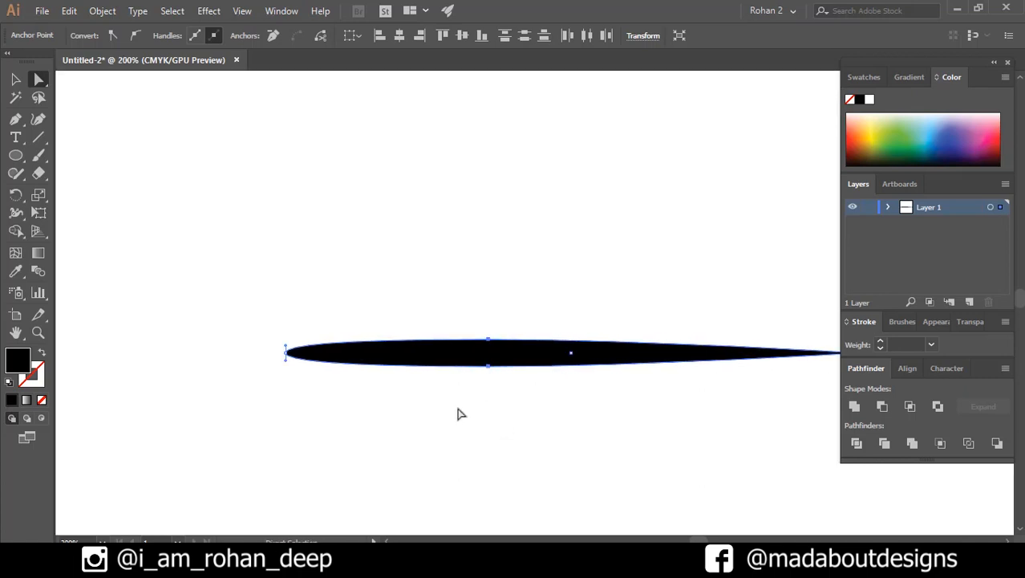
left_click(488, 335)
left_click_drag(489, 391, 464, 340)
left_click(468, 300)
Start a new Art Brush from the tapered black shape
scroll(469, 296, "down", 4)
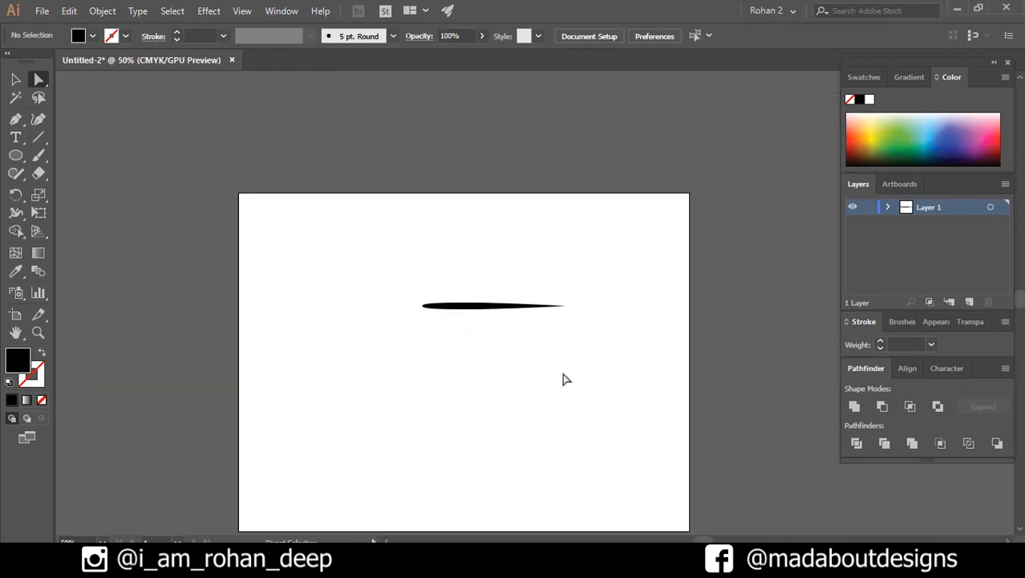
key("v")
left_click(490, 306)
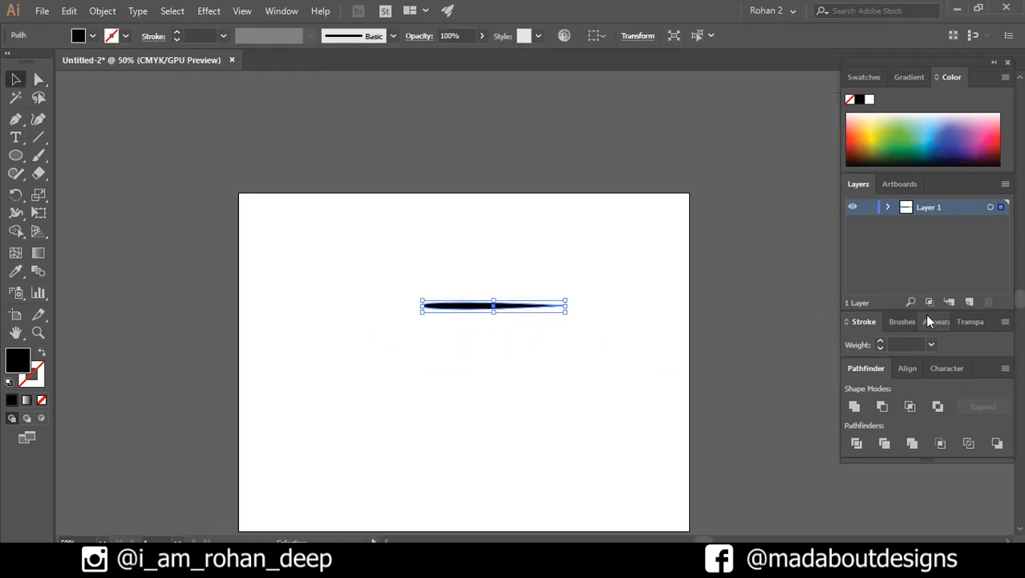
left_click(894, 321)
left_click(968, 407)
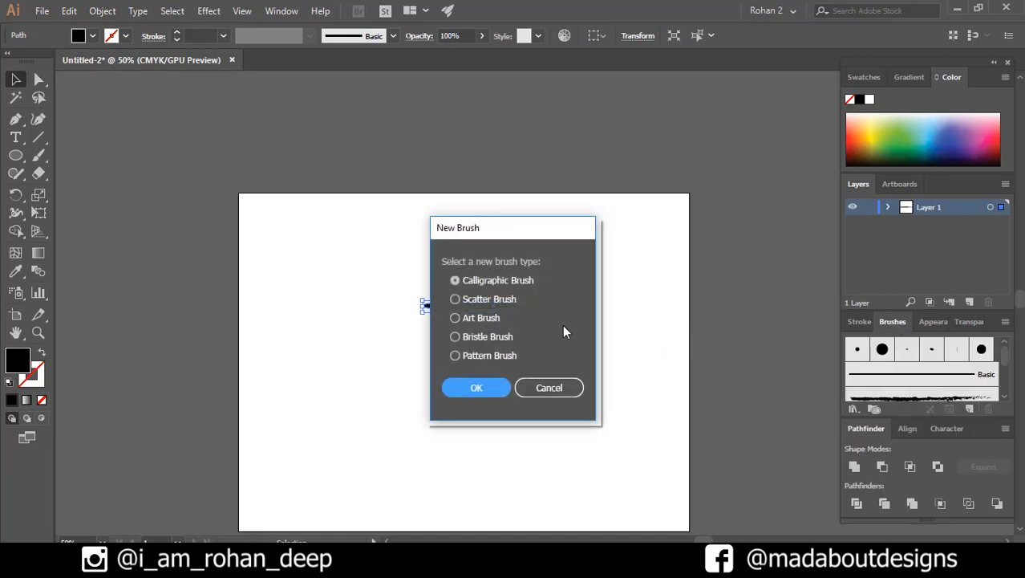
left_click(492, 317)
left_click(498, 386)
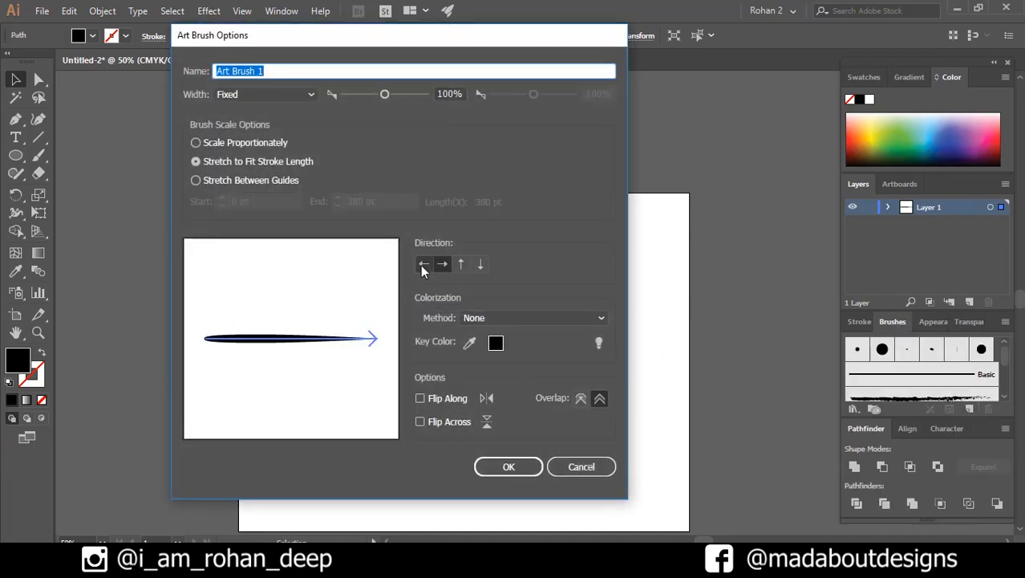
Define the art brush with Tints colorization and Scale Proportionately, and delete the original tapered shape from the artboard
left_click(483, 321)
left_click(495, 350)
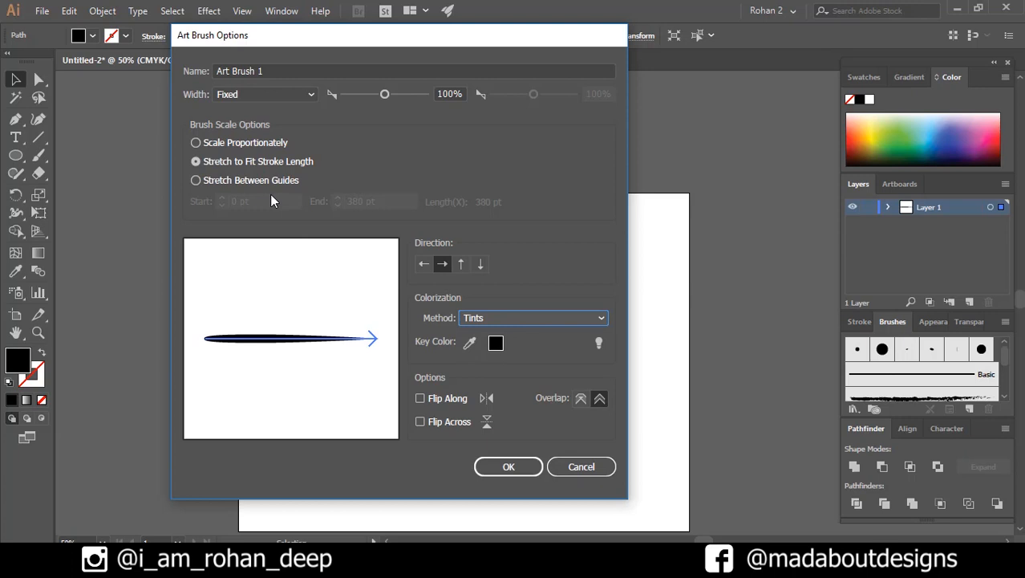
left_click(252, 148)
left_click(508, 466)
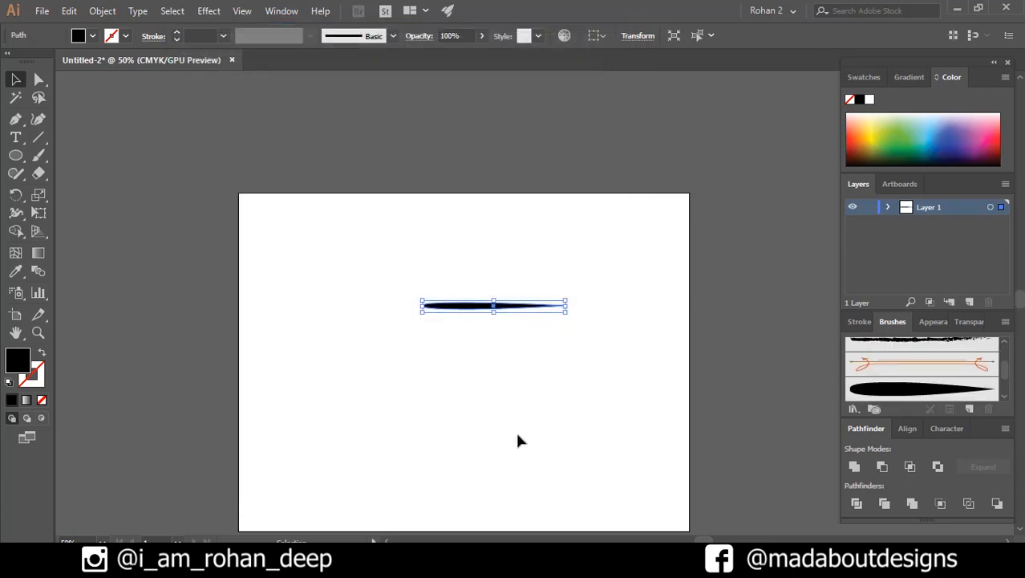
key("Delete")
left_click_drag(517, 440, 492, 417)
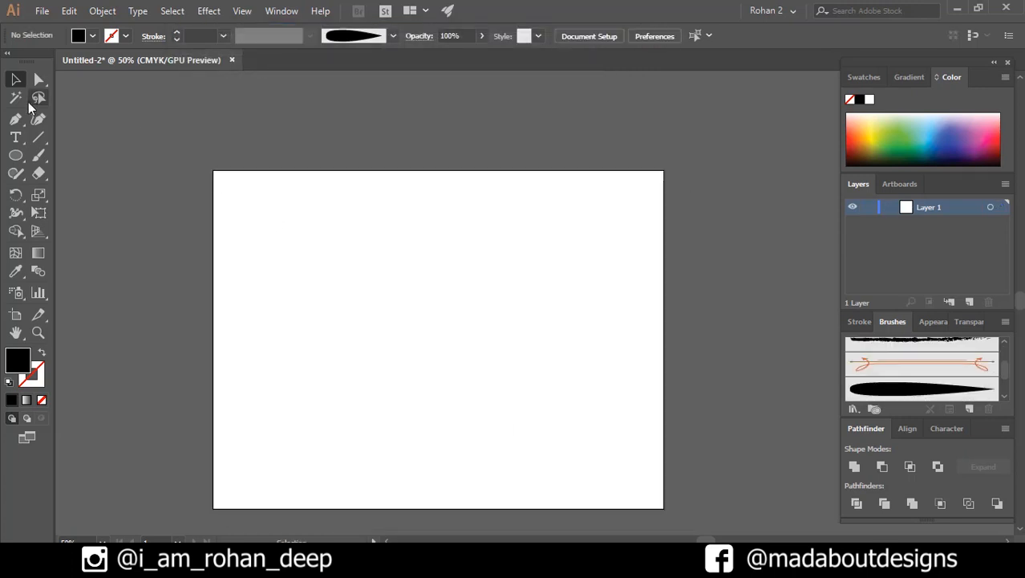
Paint two curved, crossing trunk strokes up the middle of the artboard with the new tapered art brush
left_click(38, 155)
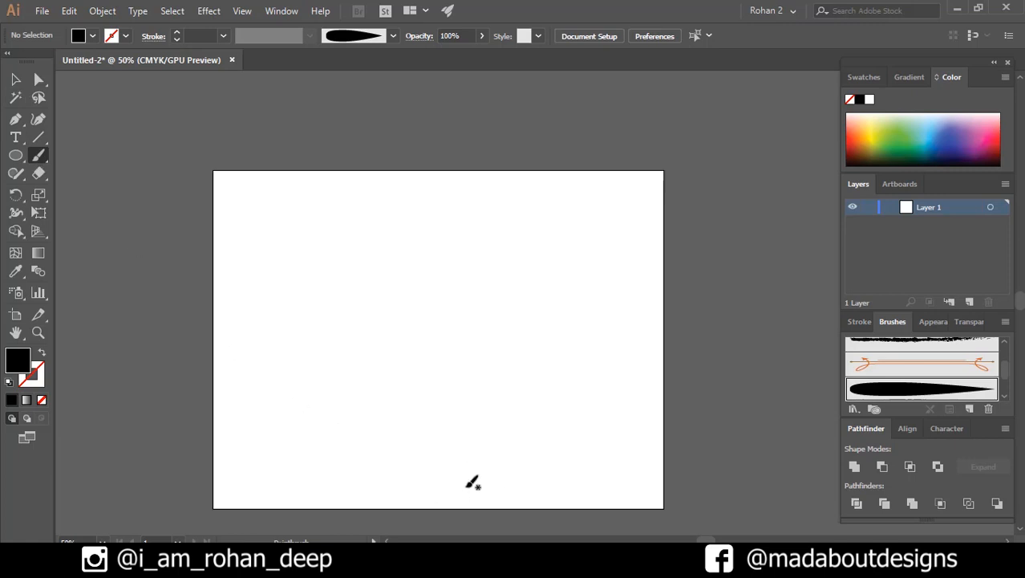
mouse_move(467, 486)
left_mouse_down()
mouse_move(448, 437)
mouse_move(471, 339)
left_mouse_up()
left_click_drag(443, 235, 442, 232)
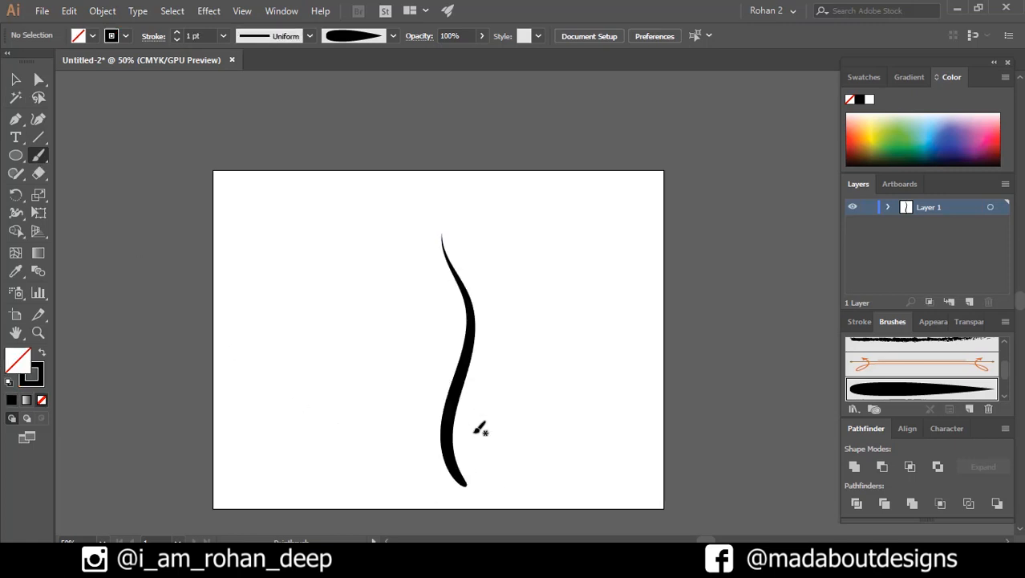
scroll(475, 464, "up", 1)
left_click_drag(452, 468, 432, 378)
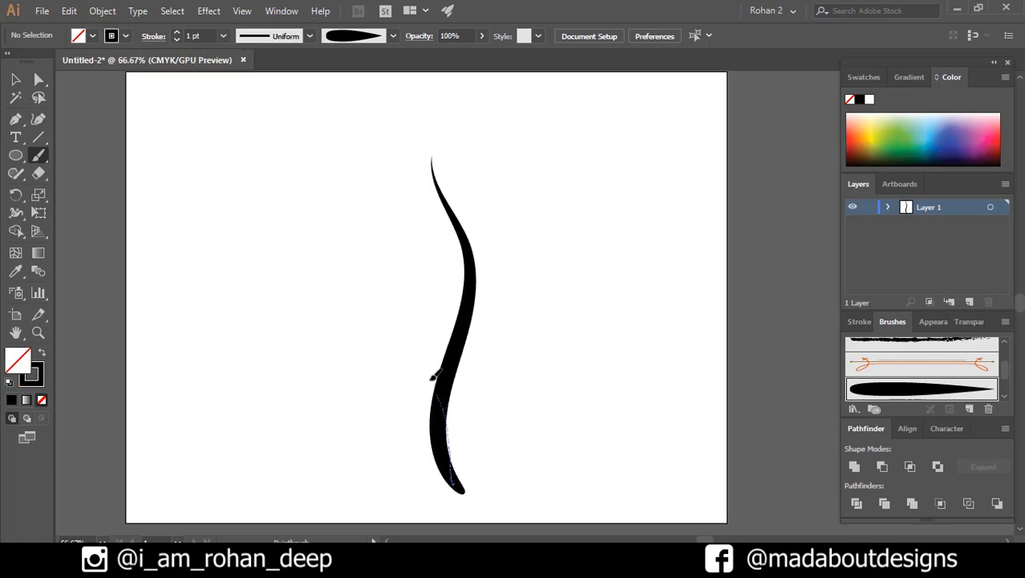
left_click_drag(481, 137, 480, 135)
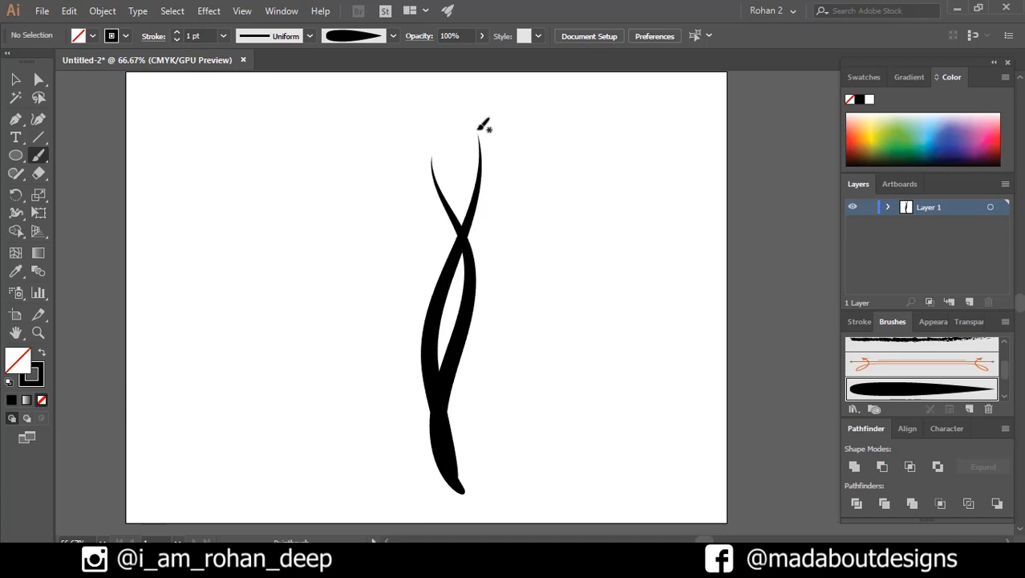
Adjust the Paintbrush tool options and paint a third trunk stroke that crosses the others and curves up to the left
double_click(39, 158)
mouse_move(605, 209)
left_mouse_down()
mouse_move(567, 203)
mouse_move(613, 206)
left_mouse_up()
left_click(520, 367)
left_click_drag(372, 184, 363, 117)
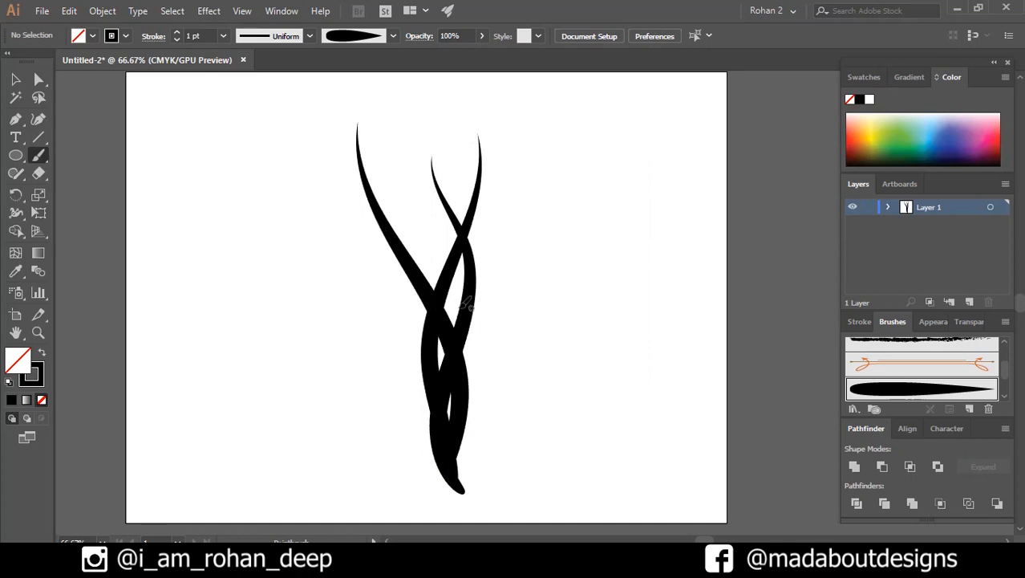
Paint two branches off the left trunk stroke, one spreading out to the left and one rising upward
scroll(481, 344, "up", 3)
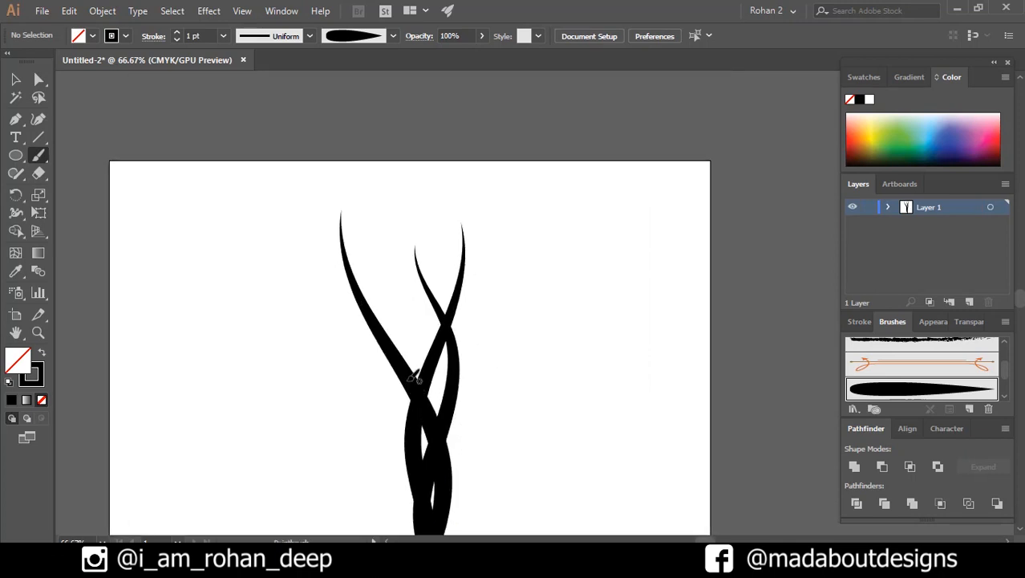
left_click_drag(261, 267, 256, 258)
key("ctrl+z")
scroll(401, 368, "up", 1)
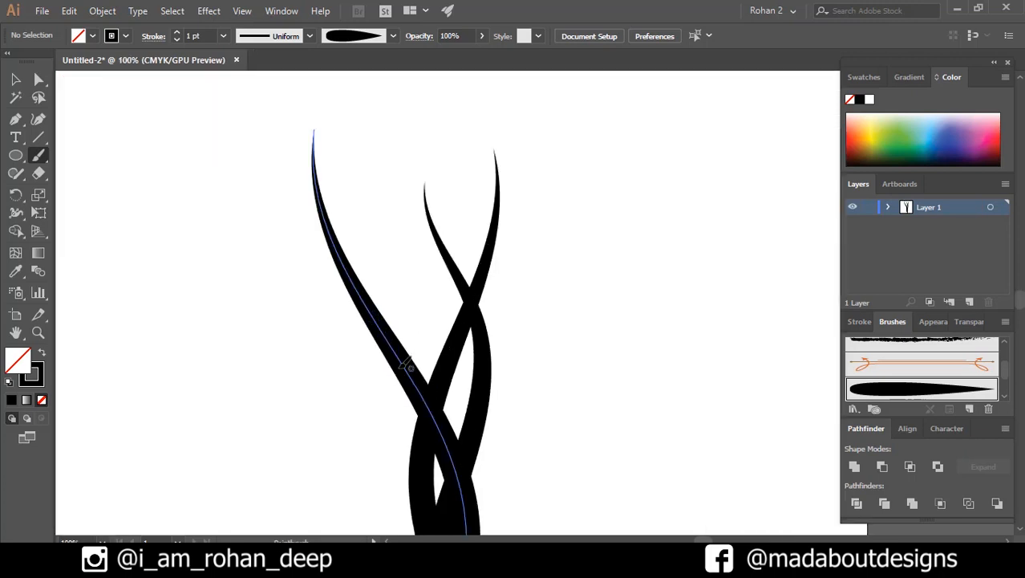
left_click_drag(216, 226, 205, 210)
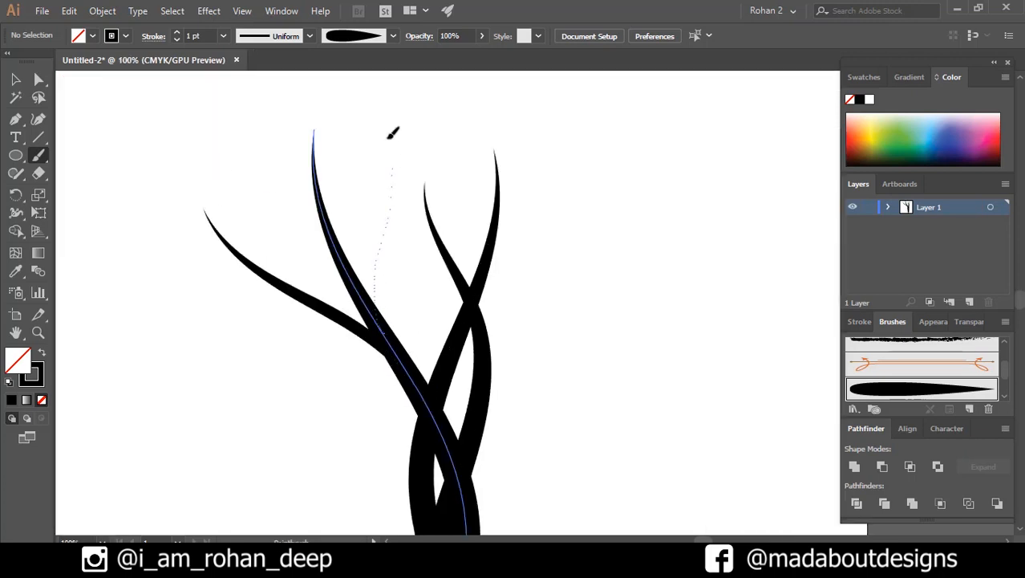
left_click_drag(389, 136, 385, 132)
Set the stroke weight of the two new left branches to 0.75 pt and deselect them
left_click(296, 299, "ctrl")
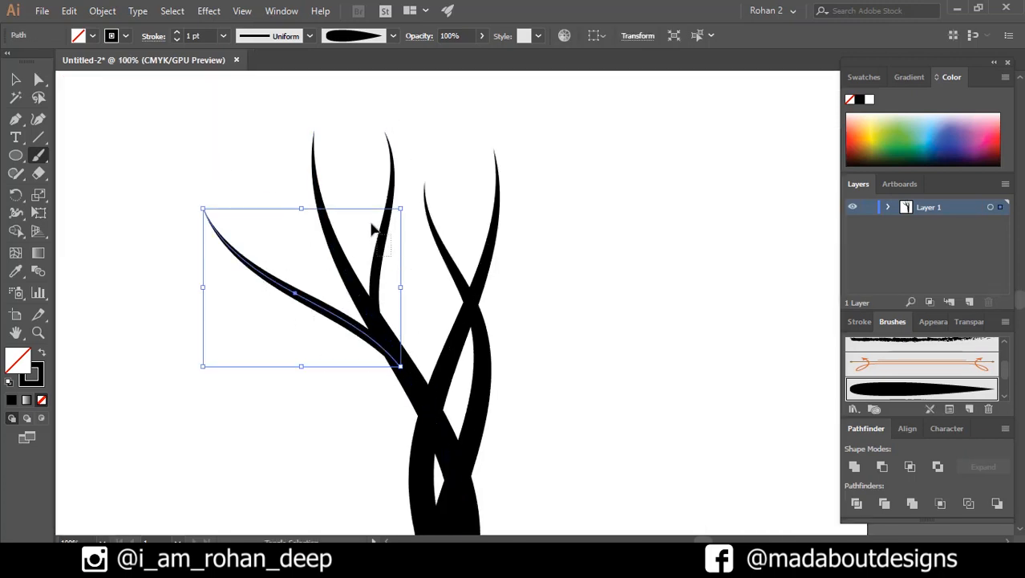
left_click(373, 231, "ctrl+shift")
left_click(175, 41)
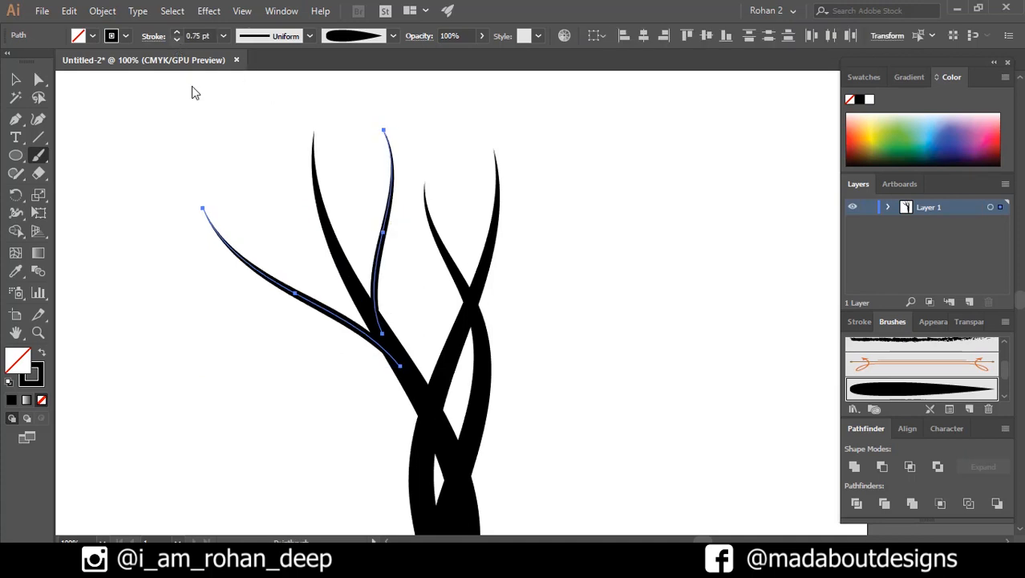
left_click(275, 170, "ctrl")
Paint four branches spreading from the right side of the trunk, three curving upward and one dipping below them
left_click_drag(315, 226, 245, 222)
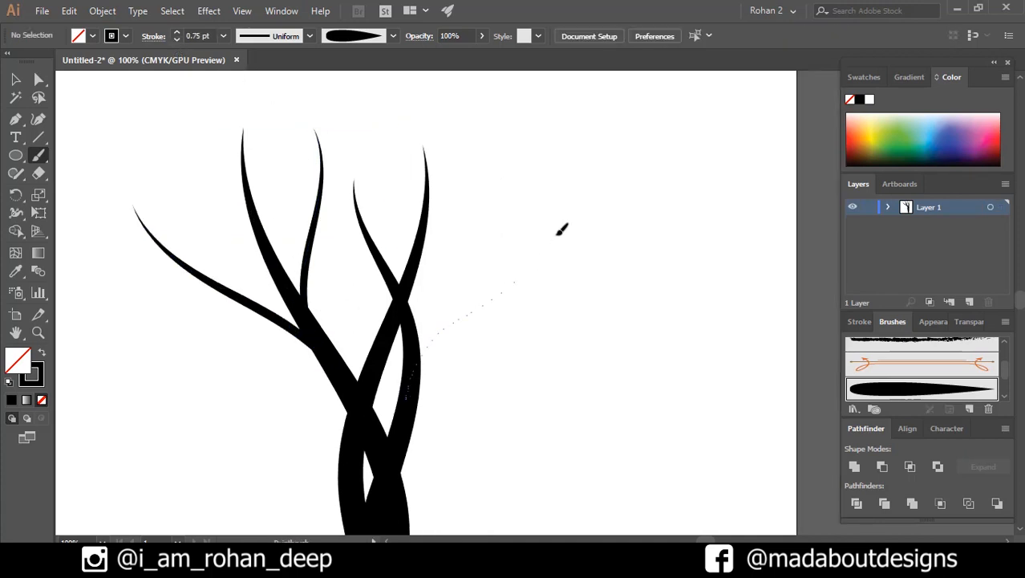
left_click_drag(561, 231, 571, 185)
left_click_drag(507, 357, 539, 426)
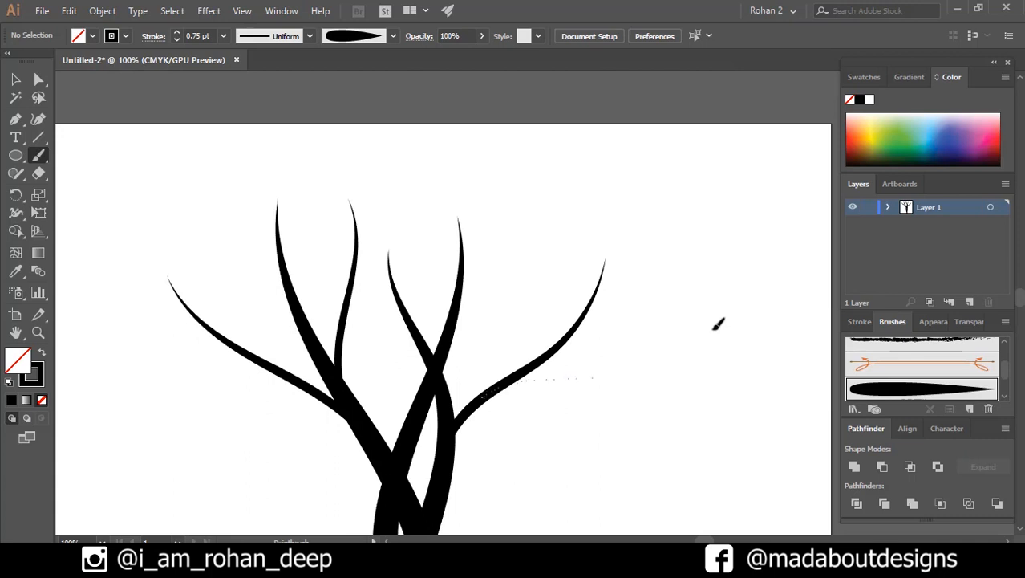
left_click_drag(714, 328, 729, 295)
left_click_drag(693, 228, 688, 232)
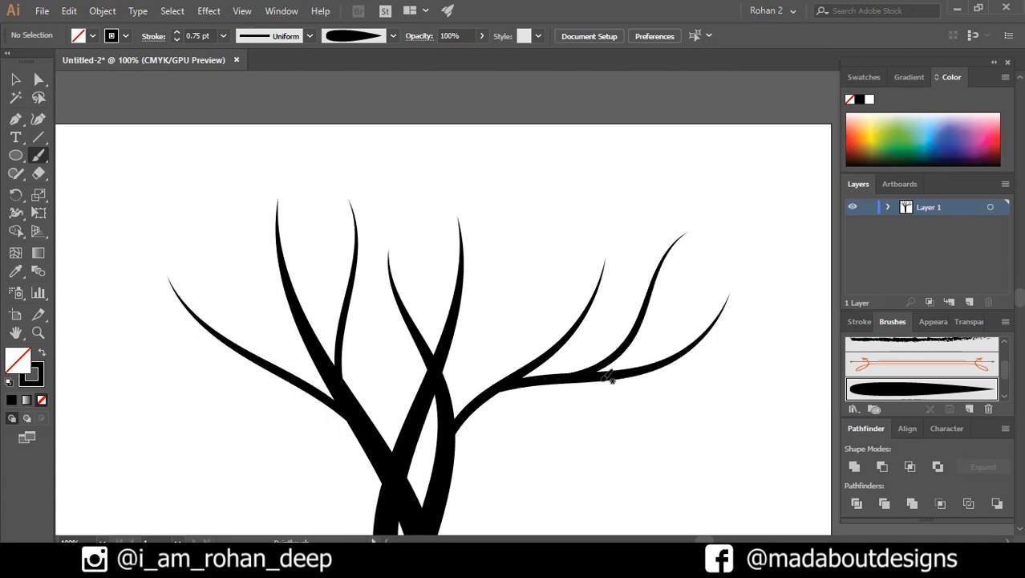
left_click_drag(586, 382, 759, 411)
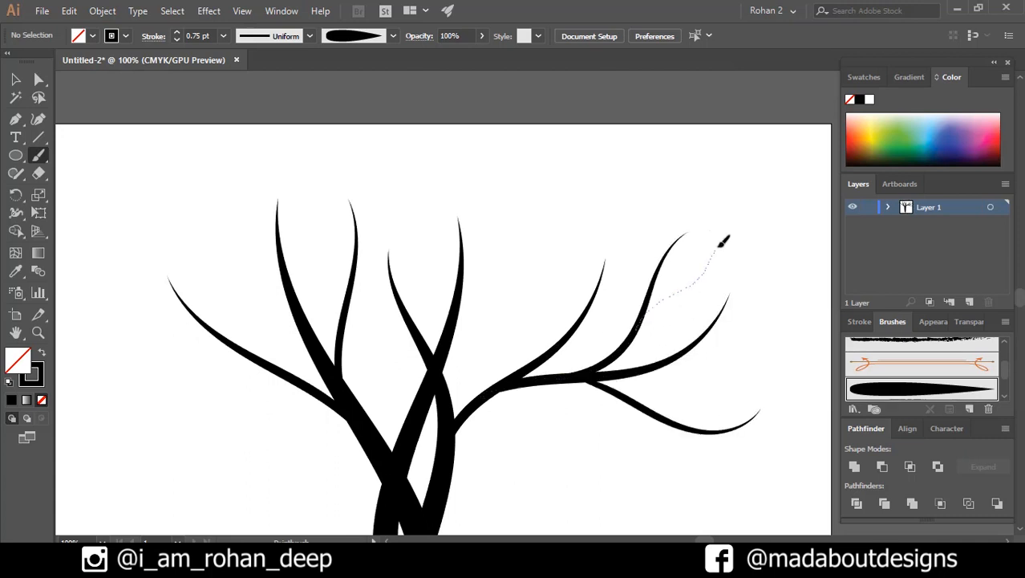
Add small twigs to the outer right branches, including one hanging below the lowest branch, undoing unwanted strokes
left_click_drag(719, 245, 716, 250)
mouse_move(753, 359)
left_mouse_down()
mouse_move(757, 351)
mouse_move(728, 346)
left_mouse_up()
key("ctrl+z")
scroll(722, 348, "down", 2)
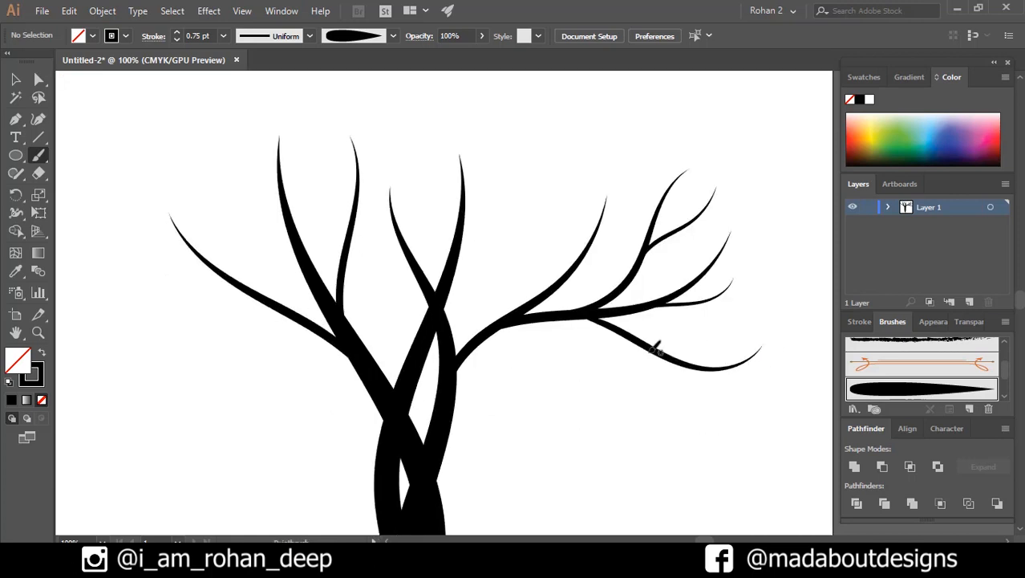
mouse_move(651, 351)
left_mouse_down()
mouse_move(685, 409)
mouse_move(711, 412)
left_mouse_up()
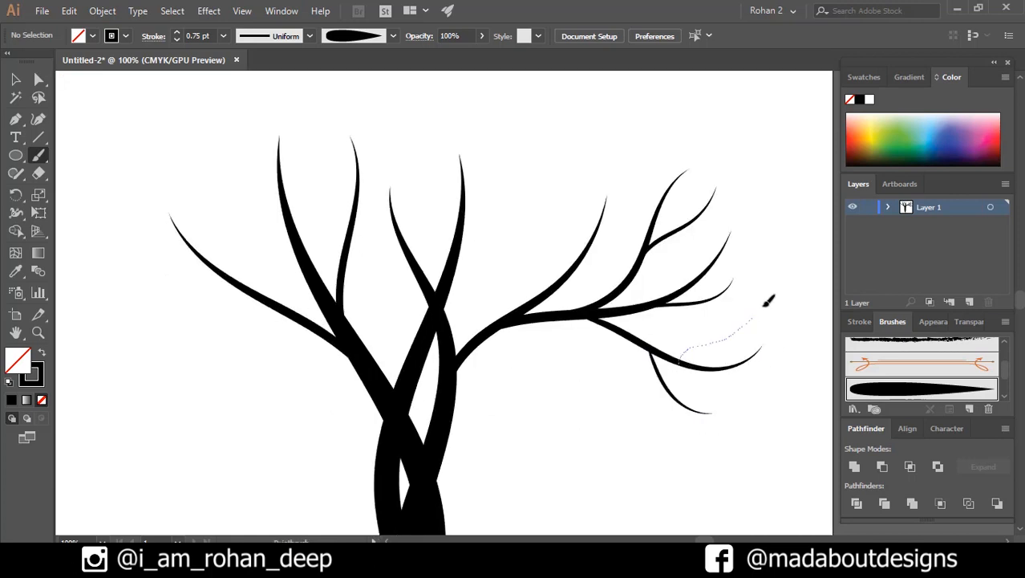
mouse_move(765, 306)
left_mouse_down()
mouse_move(701, 364)
mouse_move(765, 300)
left_mouse_up()
key("ctrl+z")
scroll(585, 347, "left", 5)
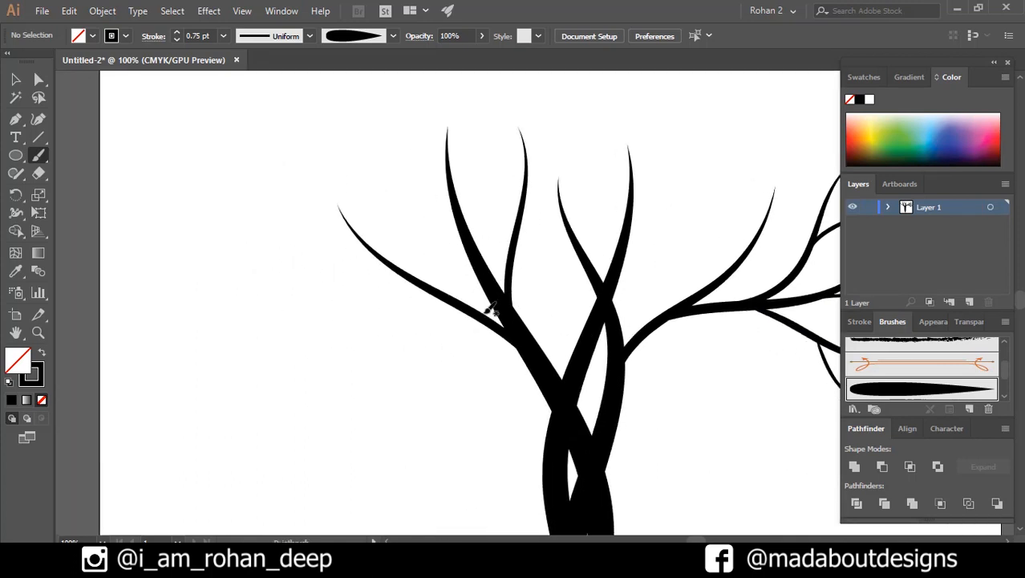
Paint a long branch sweeping left from the trunk with one offshoot dipping below and one rising above, undoing unwanted strokes
left_click_drag(211, 255, 214, 254)
key("ctrl+z")
left_click_drag(210, 293, 203, 287)
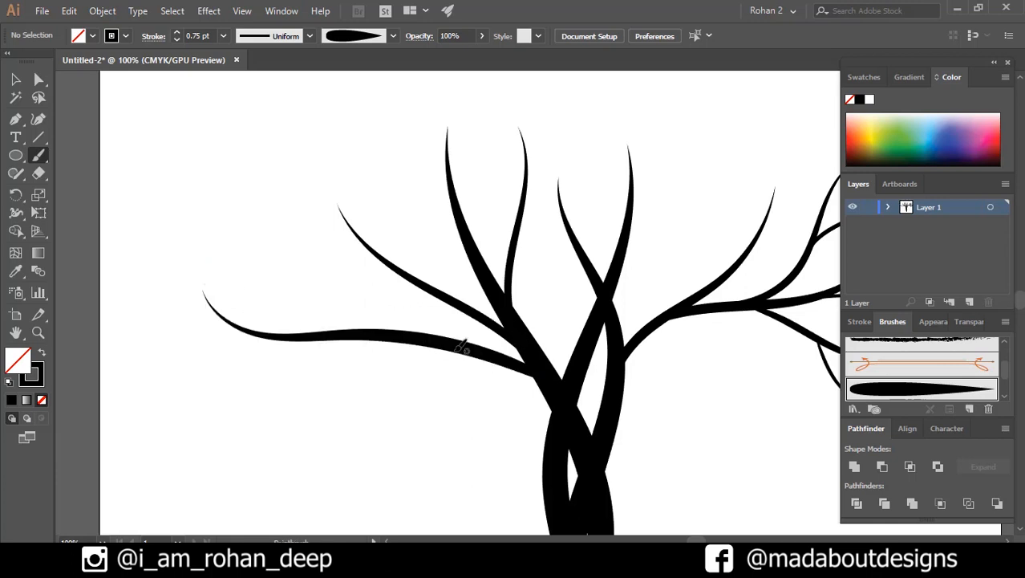
key("ctrl+z")
left_click_drag(285, 322, 217, 271)
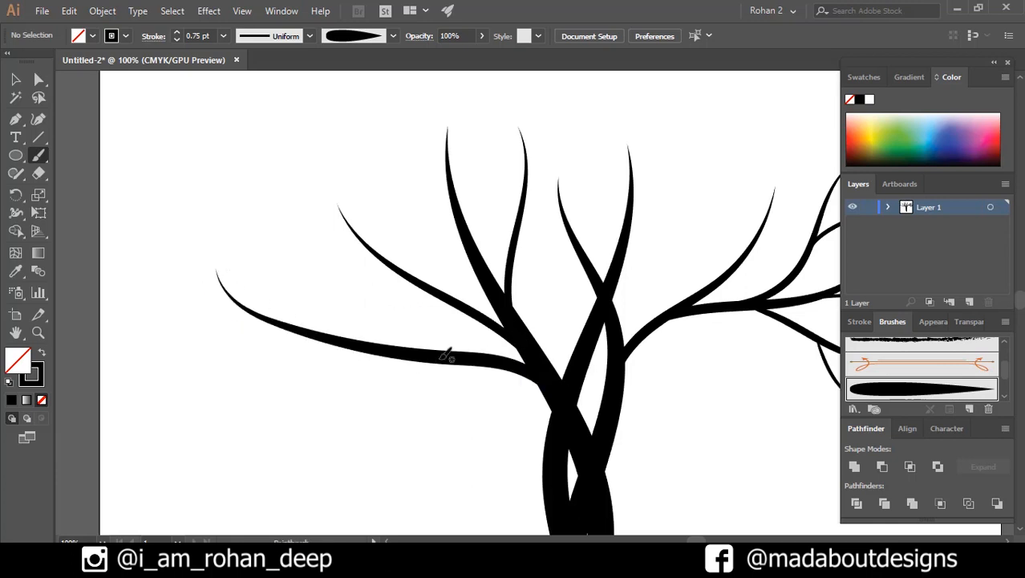
left_click_drag(231, 357, 232, 359)
left_click_drag(409, 346, 299, 227)
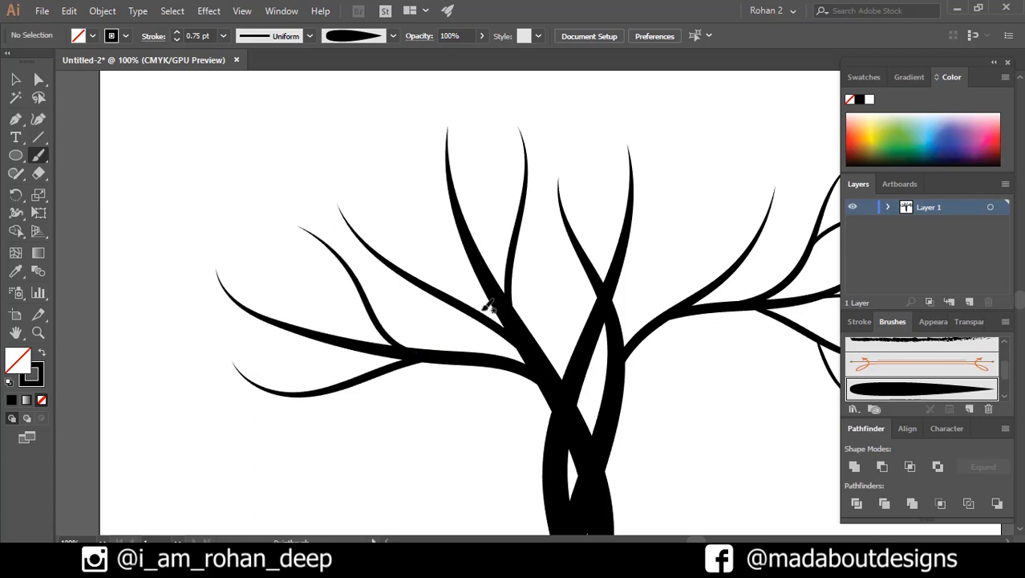
Add one twig below and one upright twig above the upper left branch, undoing an unwanted stroke
left_click_drag(454, 308, 355, 301)
key("ctrl+z")
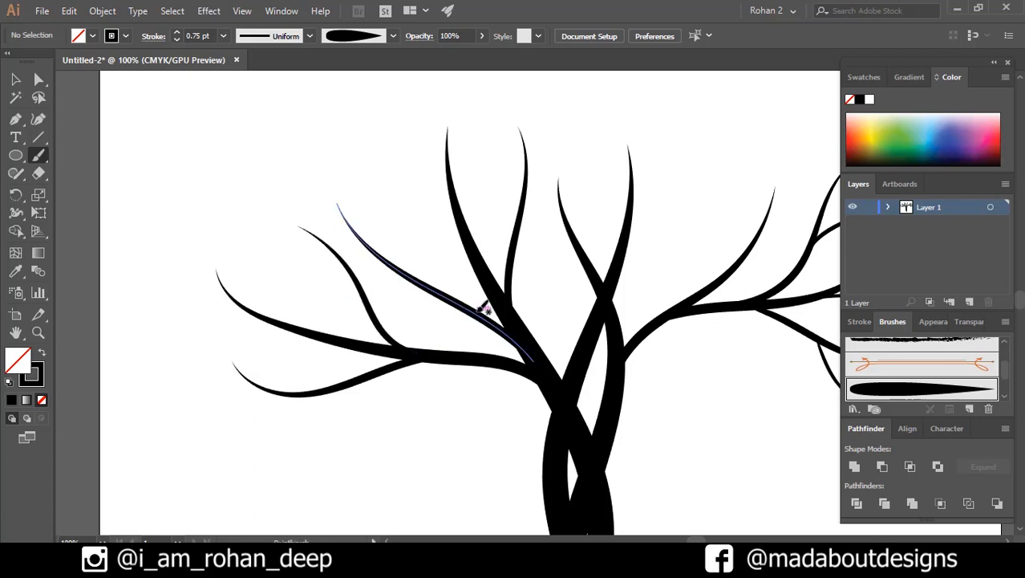
scroll(471, 323, "up", 2)
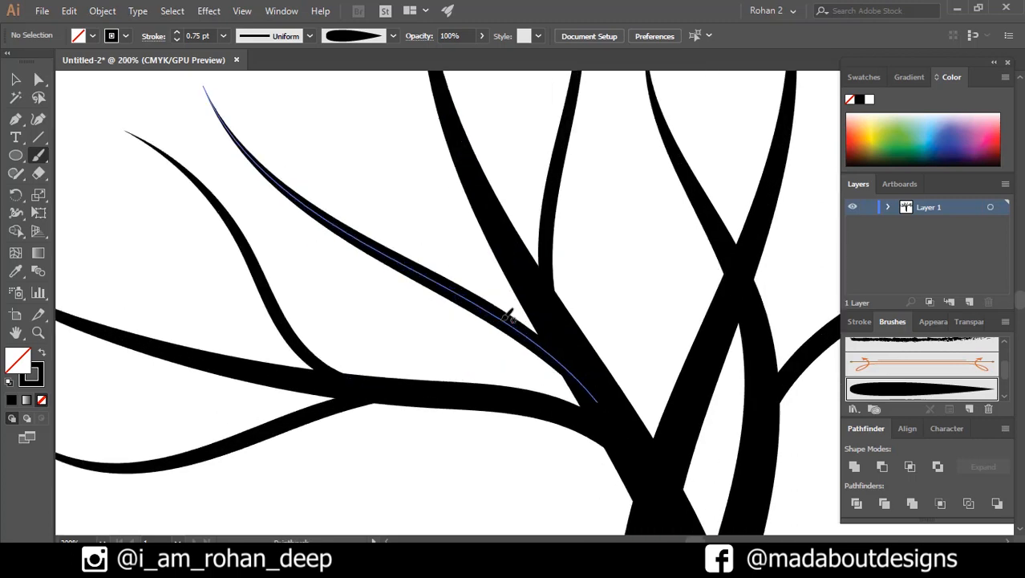
left_click_drag(393, 295, 201, 266)
left_click_drag(424, 284, 494, 388)
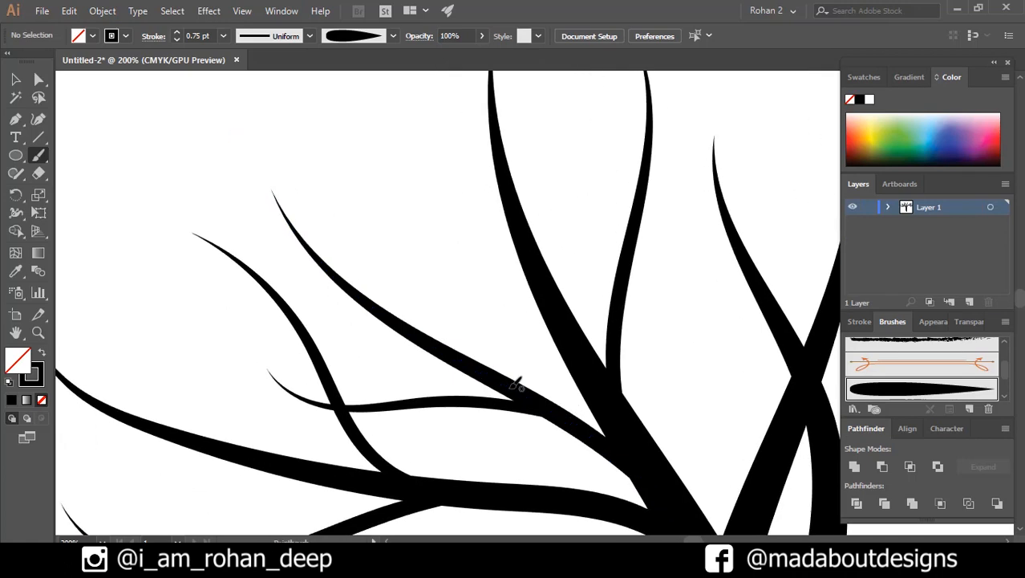
left_click_drag(422, 210, 401, 147)
left_click_drag(533, 274, 584, 366)
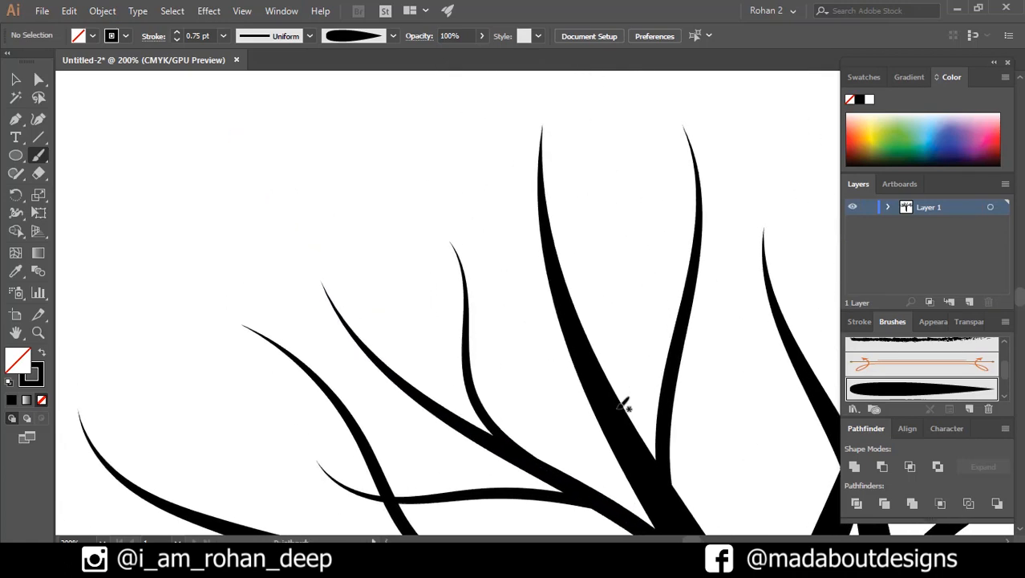
Paint a branch curving left off the tall left stroke and another rising to the right off its neighbouring branch
left_click_drag(451, 287, 371, 165)
scroll(519, 331, "down", 2)
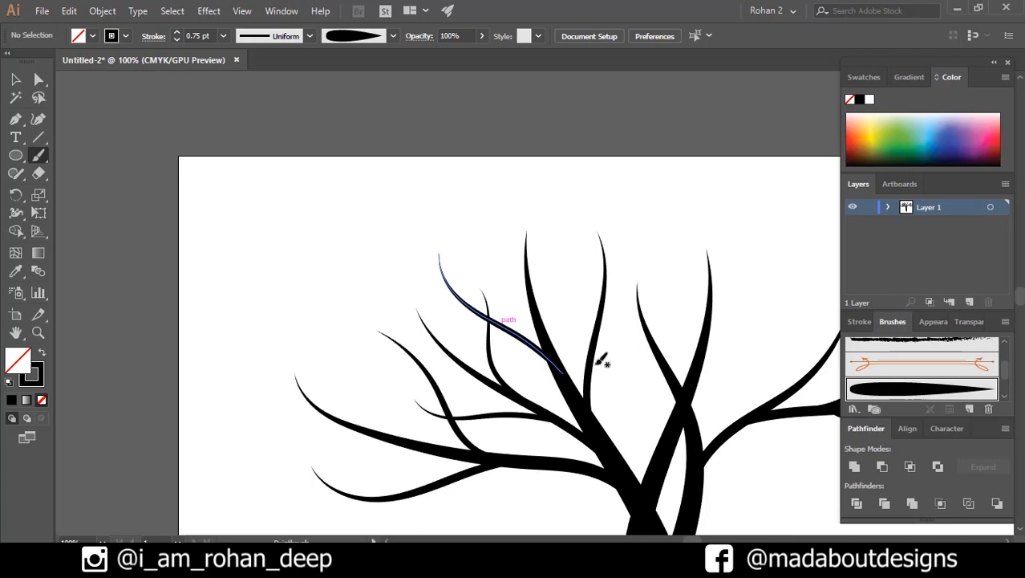
left_click_drag(665, 239, 665, 242)
scroll(642, 316, "up", 1)
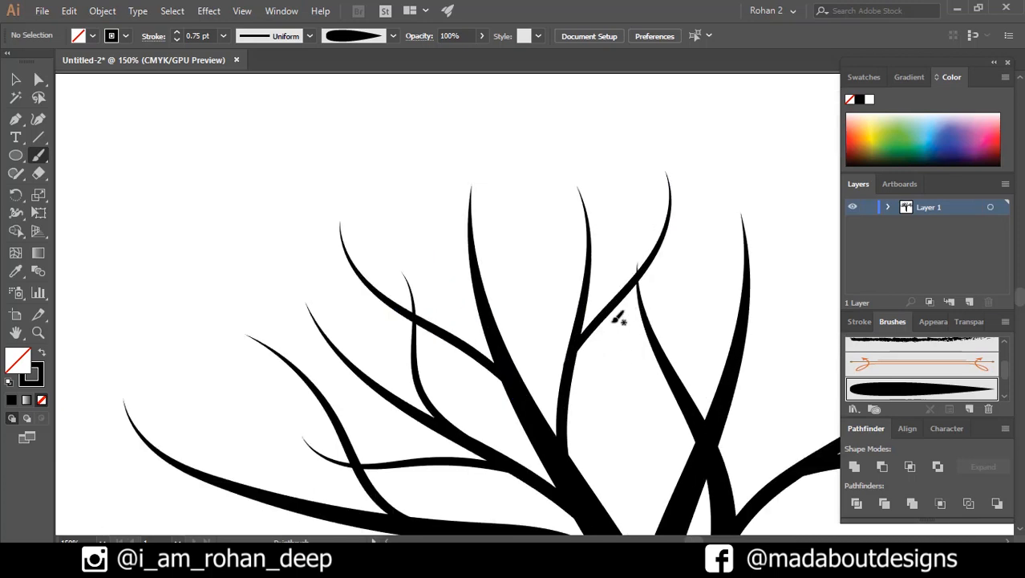
Add small twigs to the top centre branches and a branch reaching right off the central stroke, undoing an unwanted stroke
mouse_move(583, 338)
left_mouse_down()
mouse_move(579, 314)
mouse_move(533, 175)
left_mouse_up()
mouse_move(648, 267)
left_mouse_down()
mouse_move(603, 315)
mouse_move(575, 197)
left_mouse_up()
key("ctrl+z")
mouse_move(594, 318)
left_mouse_down()
mouse_move(610, 291)
mouse_move(587, 222)
left_mouse_up()
left_click_drag(685, 181, 683, 179)
left_click_drag(686, 332, 574, 204)
left_click_drag(640, 280, 721, 189)
scroll(709, 266, "down", 2)
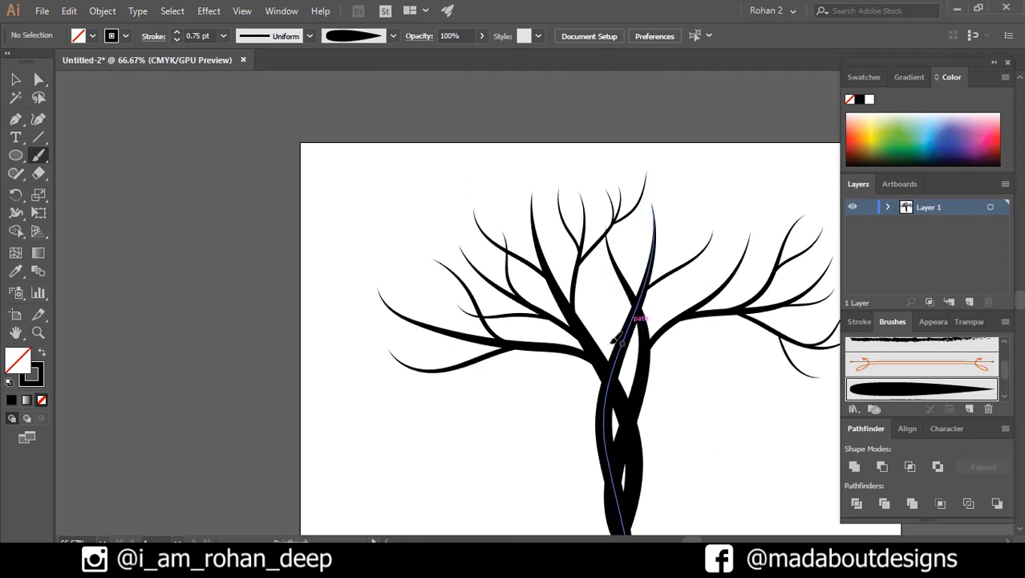
Paint two branches curving up and left from the middle of the trunk through the left half of the crown
left_click_drag(625, 350, 614, 309)
left_click_drag(526, 193, 524, 194)
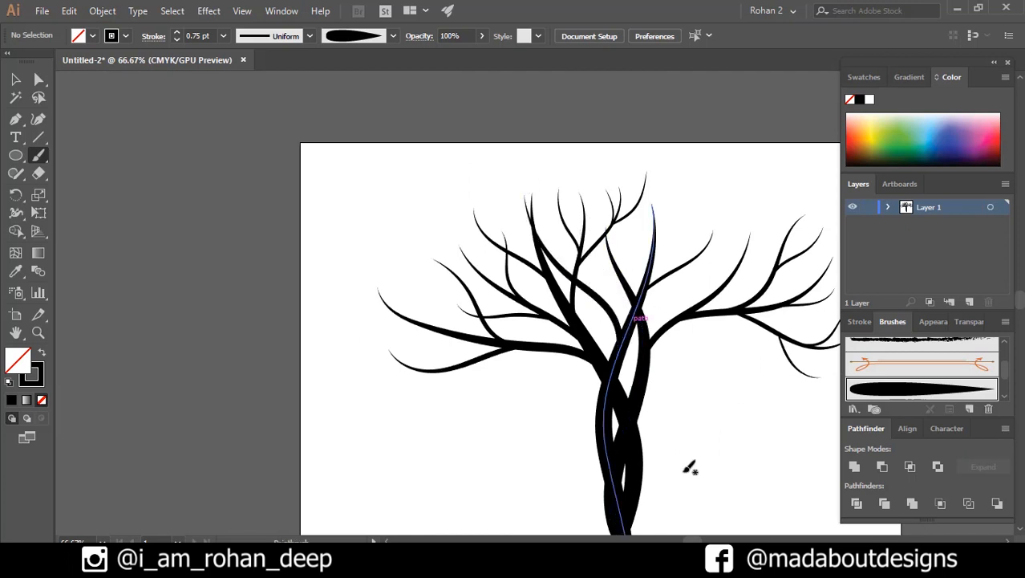
left_click_drag(689, 467, 653, 390)
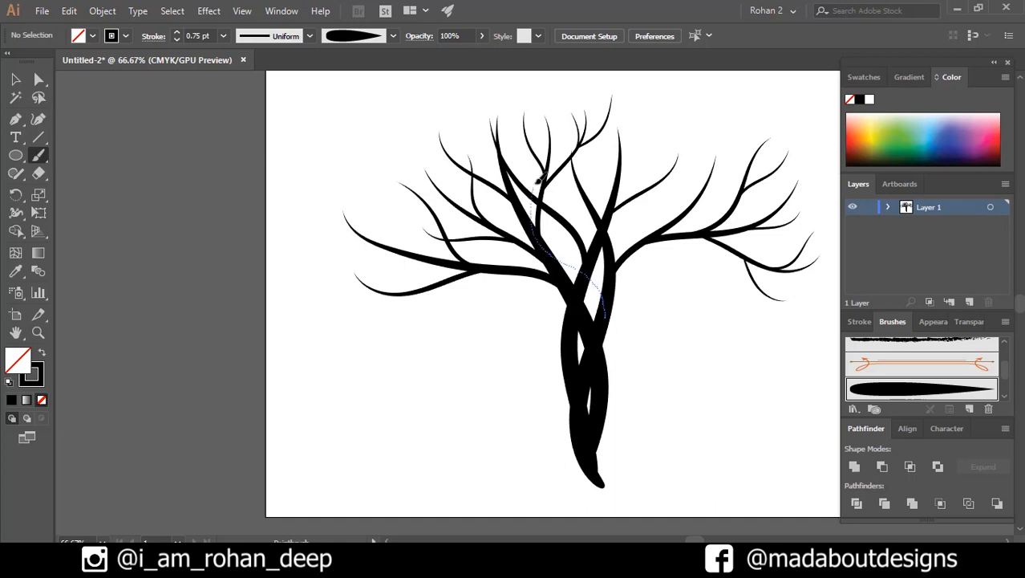
left_click_drag(537, 180, 537, 180)
scroll(596, 226, "up", 1)
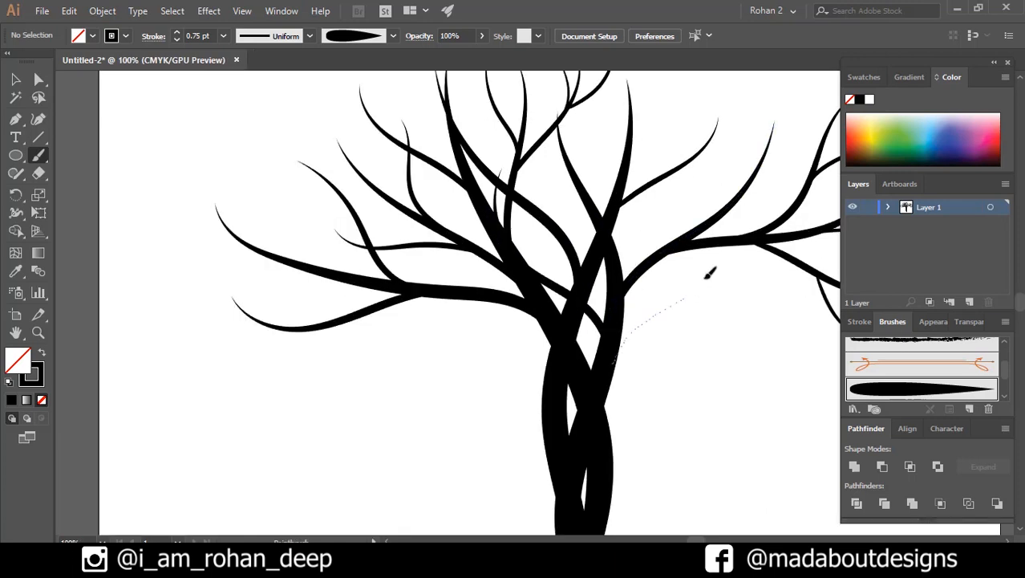
Paint a branch rising from the trunk's right side, with one offshoot reaching right and one pointing up
mouse_move(706, 278)
left_mouse_down()
mouse_move(749, 146)
mouse_move(617, 336)
left_mouse_up()
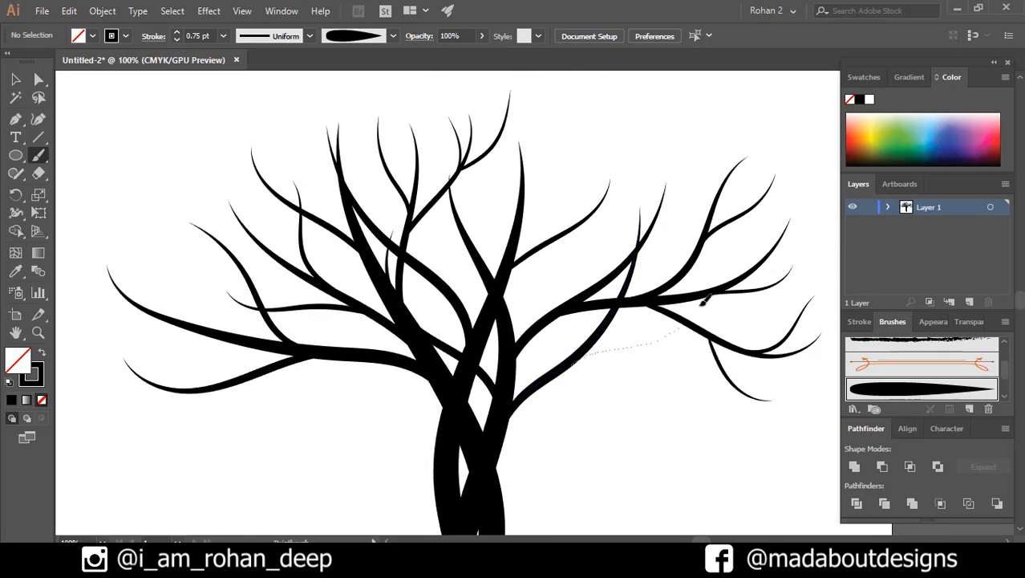
left_click_drag(704, 300, 705, 300)
left_click_drag(572, 232, 576, 204)
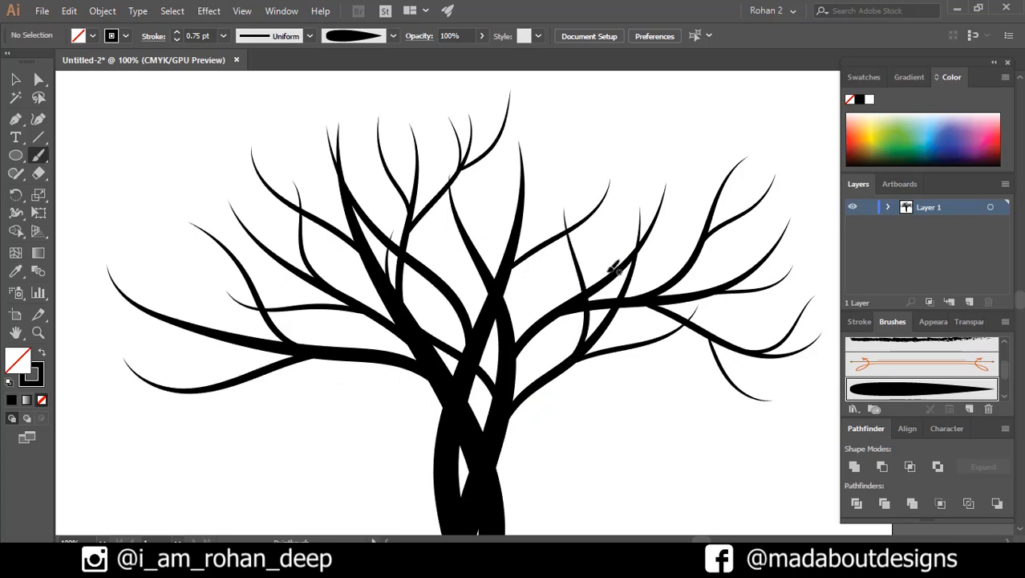
Add two twigs to the branch growing right off the central stroke, one curving right and one rising upward
scroll(577, 321, "up", 1)
scroll(592, 292, "up", 1)
mouse_move(646, 273)
left_mouse_down()
mouse_move(592, 291)
mouse_move(661, 274)
left_mouse_up()
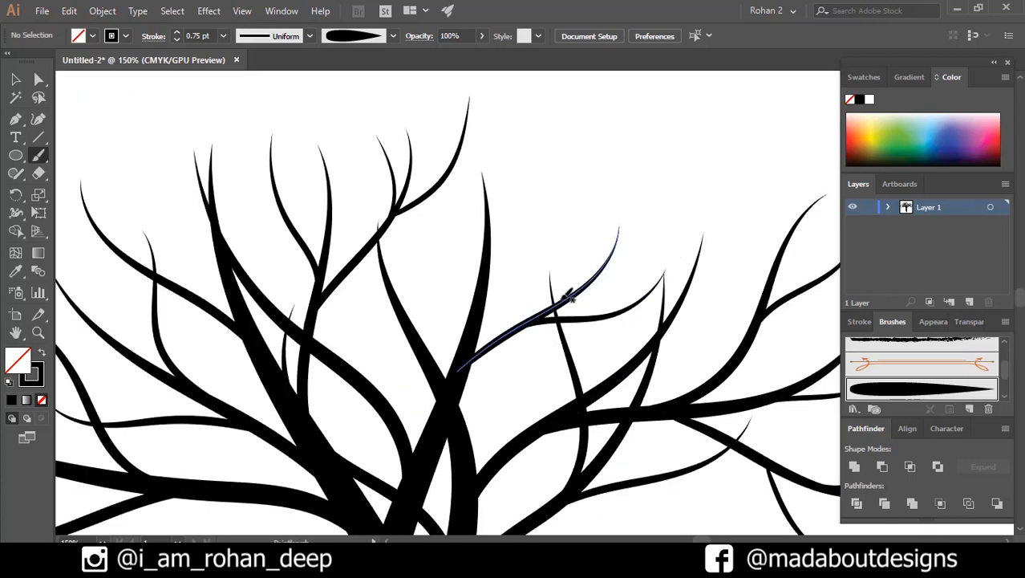
left_click_drag(596, 175, 597, 165)
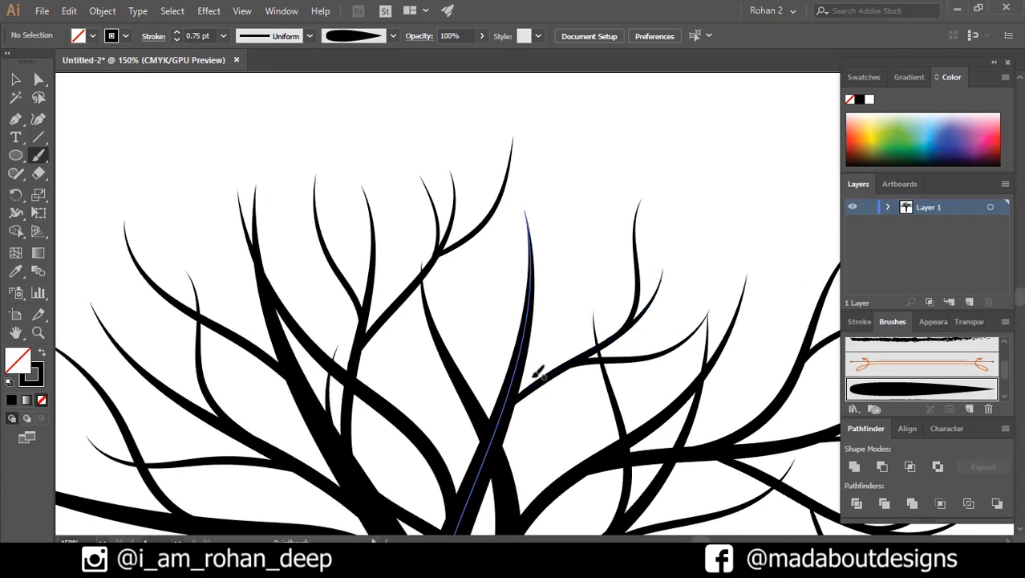
Add twigs to the upper part of the tall central stroke, one on each side, undoing an unwanted stroke
left_click_drag(465, 191, 465, 193)
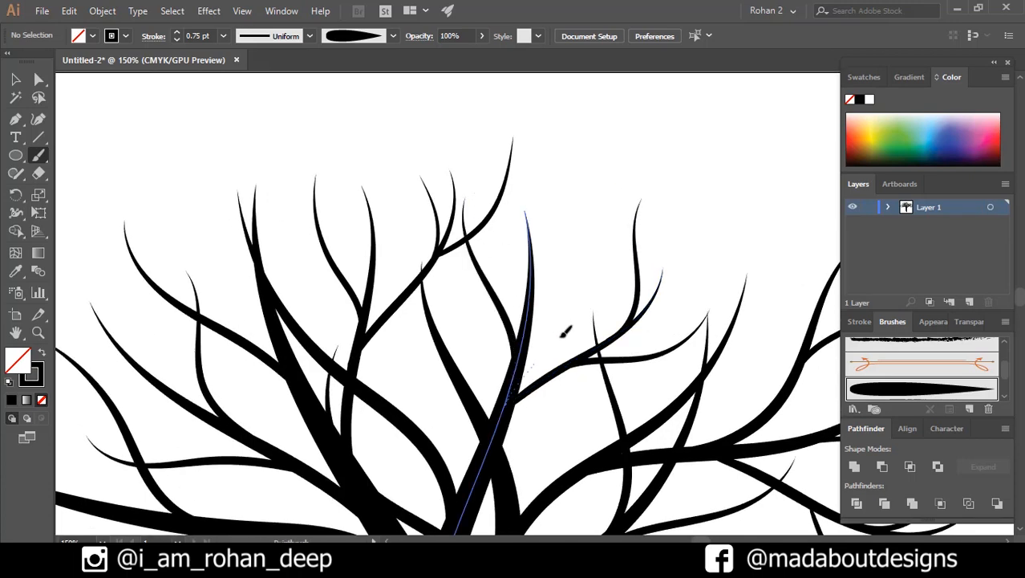
mouse_move(561, 336)
left_mouse_down()
mouse_move(622, 177)
mouse_move(613, 202)
left_mouse_up()
key("ctrl+z")
scroll(628, 351, "down", 1)
left_click_drag(616, 338, 607, 207)
scroll(609, 211, "down", 3)
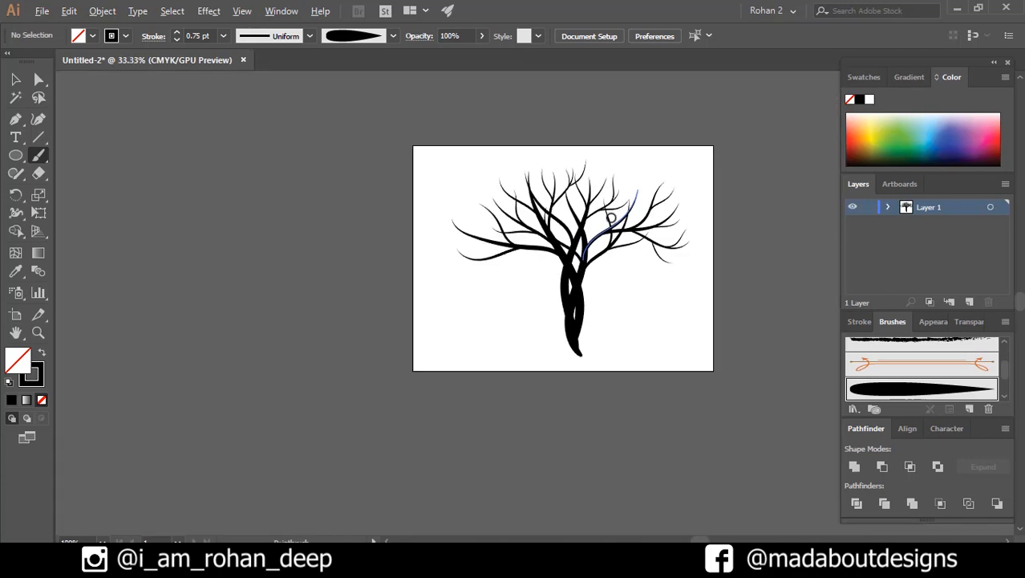
Paint an offshoot below the long lower left branch and add twigs above and below its lower fork
scroll(606, 288, "up", 2)
scroll(607, 288, "up", 2)
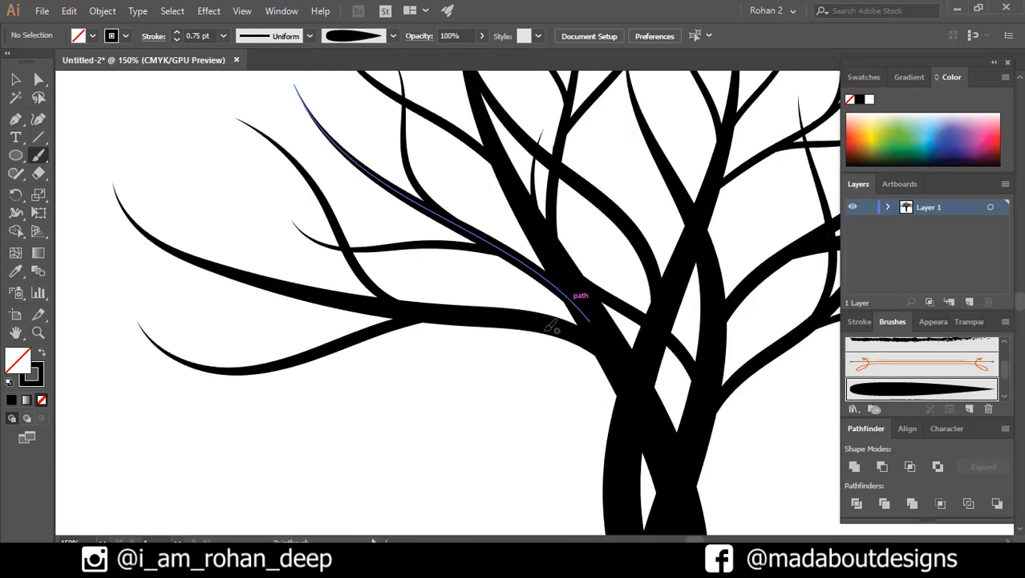
left_click_drag(403, 369, 289, 377)
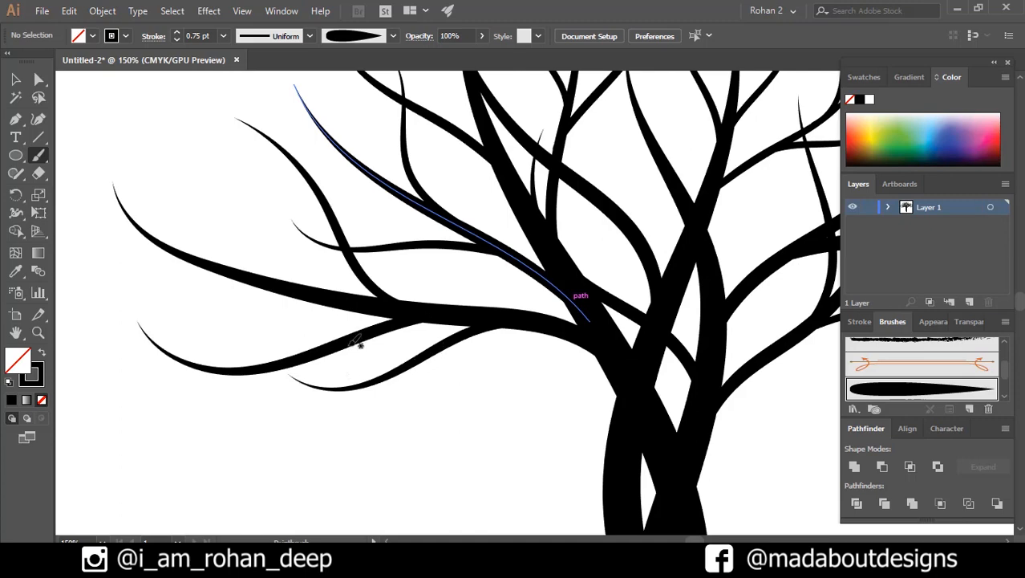
mouse_move(237, 278)
left_mouse_down()
mouse_move(323, 354)
mouse_move(175, 446)
left_mouse_up()
left_click_drag(274, 446, 450, 508)
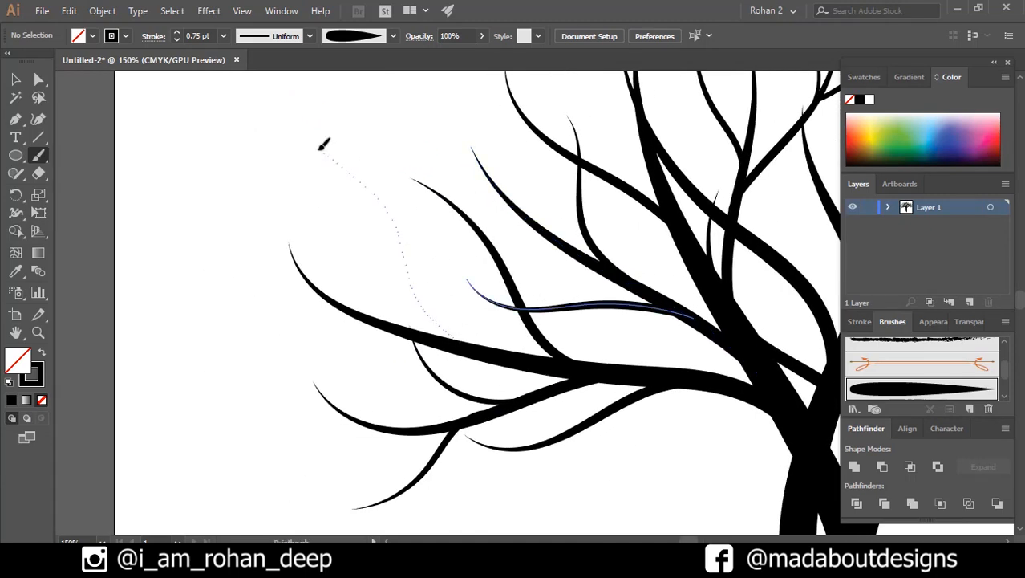
Paint a rising branch on the long left branch, add twigs to its neighbours, and paint a forked branch at the crown's upper left
left_click_drag(319, 149, 320, 151)
mouse_move(494, 264)
left_mouse_down()
mouse_move(442, 433)
mouse_move(455, 331)
left_mouse_up()
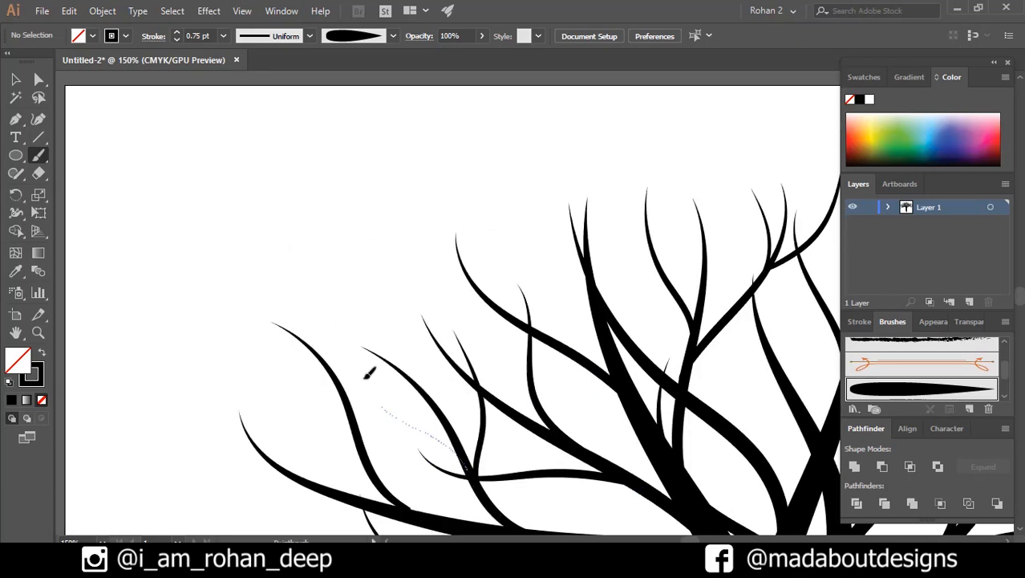
left_click_drag(370, 373, 384, 361)
left_click_drag(491, 353, 437, 369)
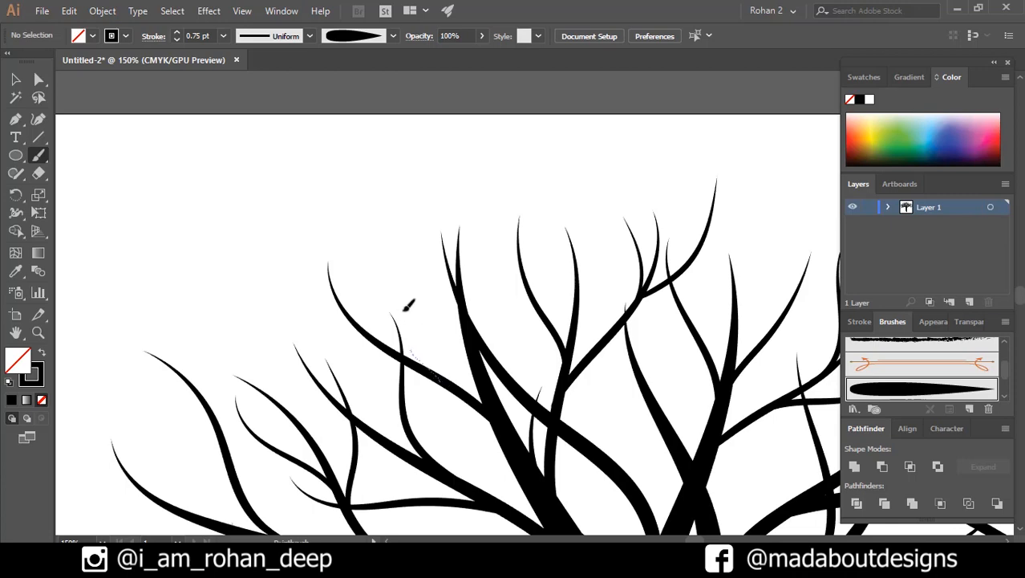
mouse_move(407, 307)
left_mouse_down()
mouse_move(378, 184)
mouse_move(318, 185)
left_mouse_up()
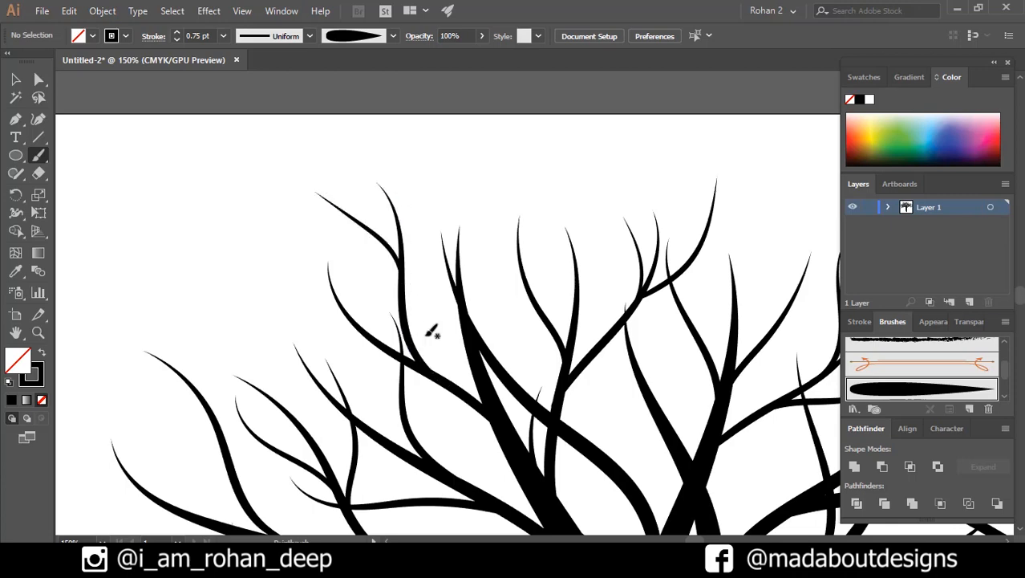
Fill the crown's centre with a branch off the right trunk stroke and offshoots on the short central branch, undoing an unwanted stroke
key("ctrl+minus")
key("ctrl+minus")
key("ctrl+minus")
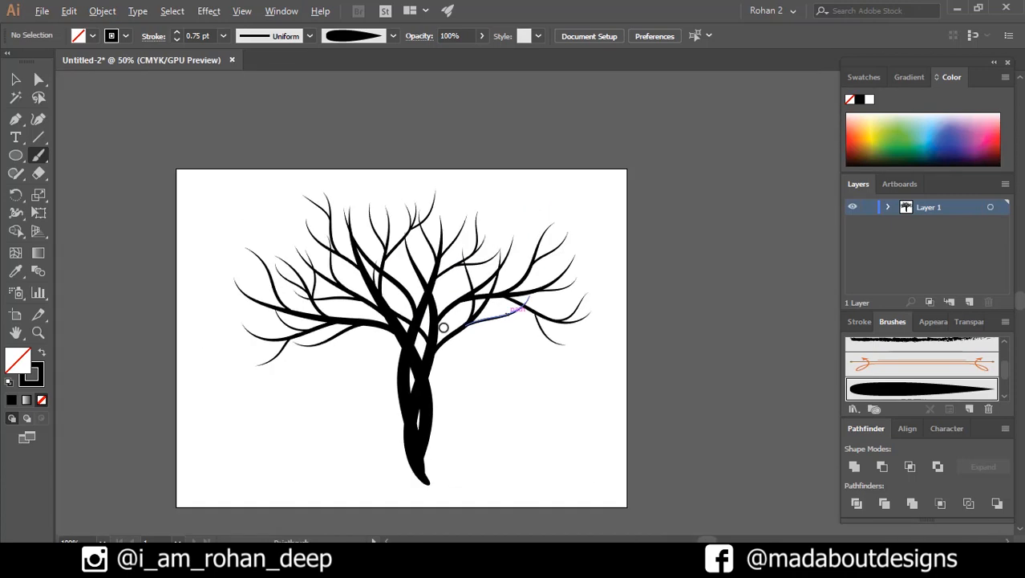
left_click_drag(461, 333, 489, 427)
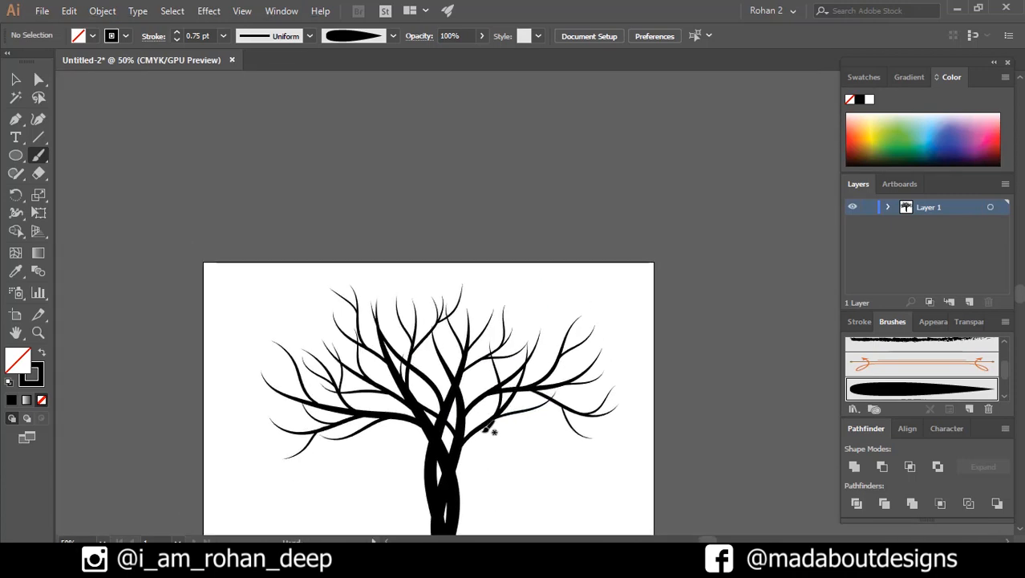
scroll(459, 446, "up", 3)
left_click_drag(566, 207, 568, 208)
key("ctrl+z")
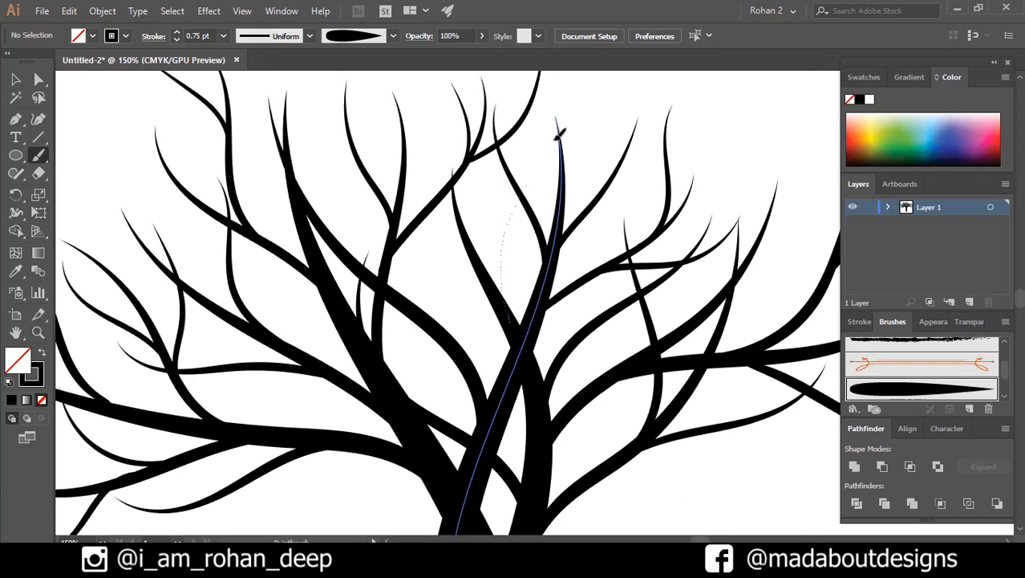
left_click_drag(559, 135, 573, 112)
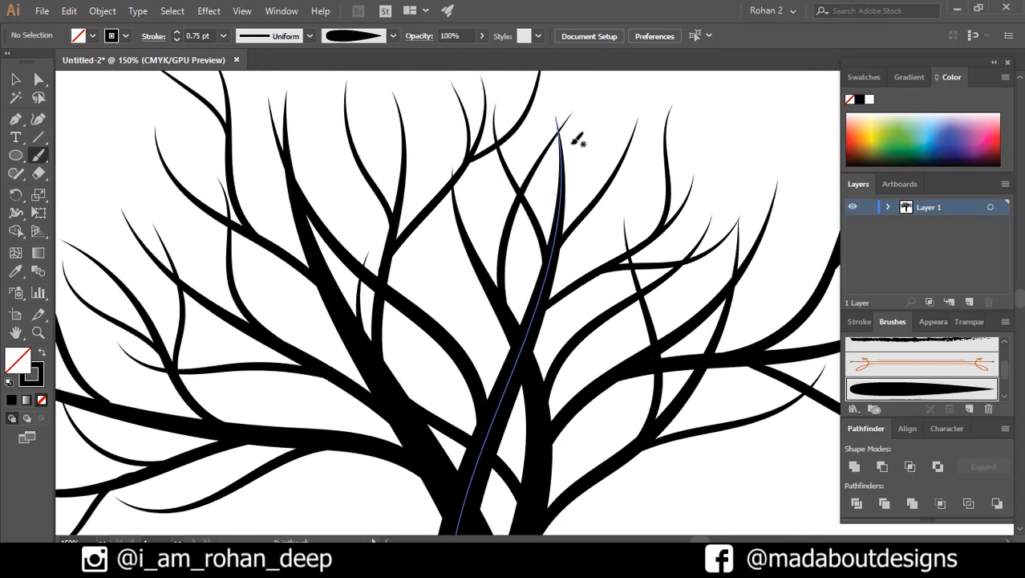
left_click_drag(446, 257, 414, 157)
key("ctrl+0")
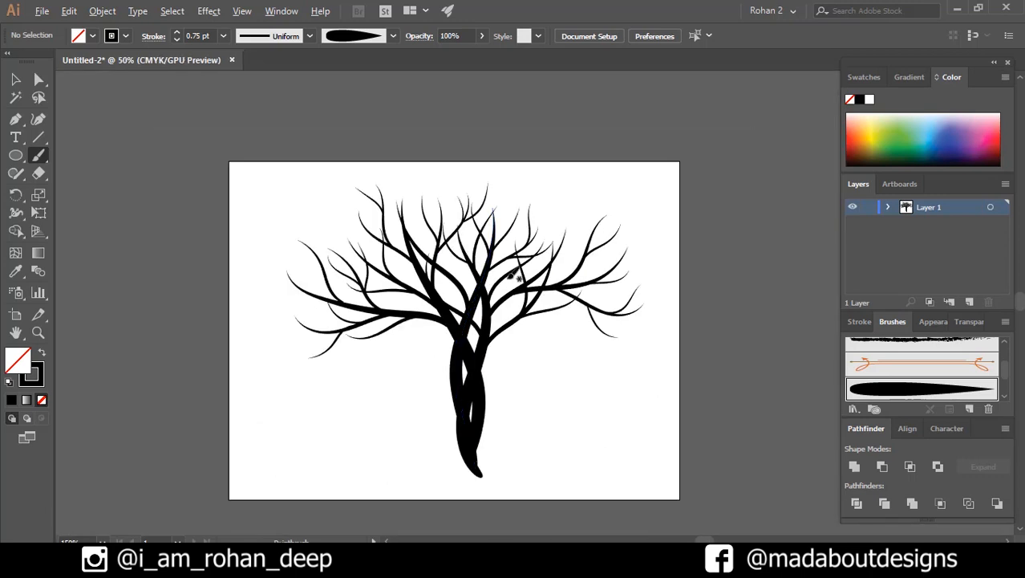
Start a jagged ground outline with the Pen tool, running from the artboard's lower left to the base of the trunk
scroll(527, 464, "up", 1)
left_click_drag(534, 464, 524, 353)
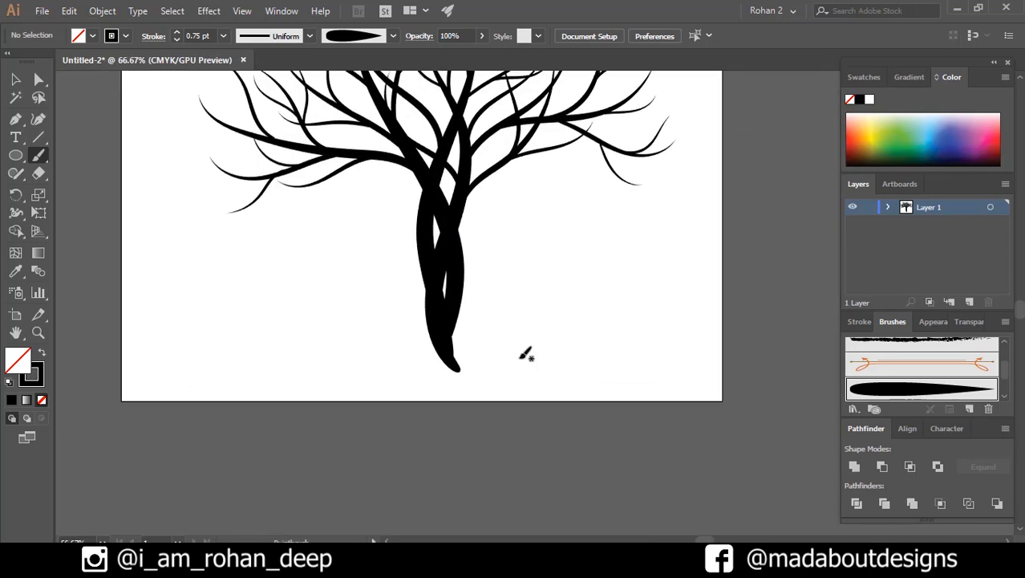
left_click(18, 80)
left_click(15, 118)
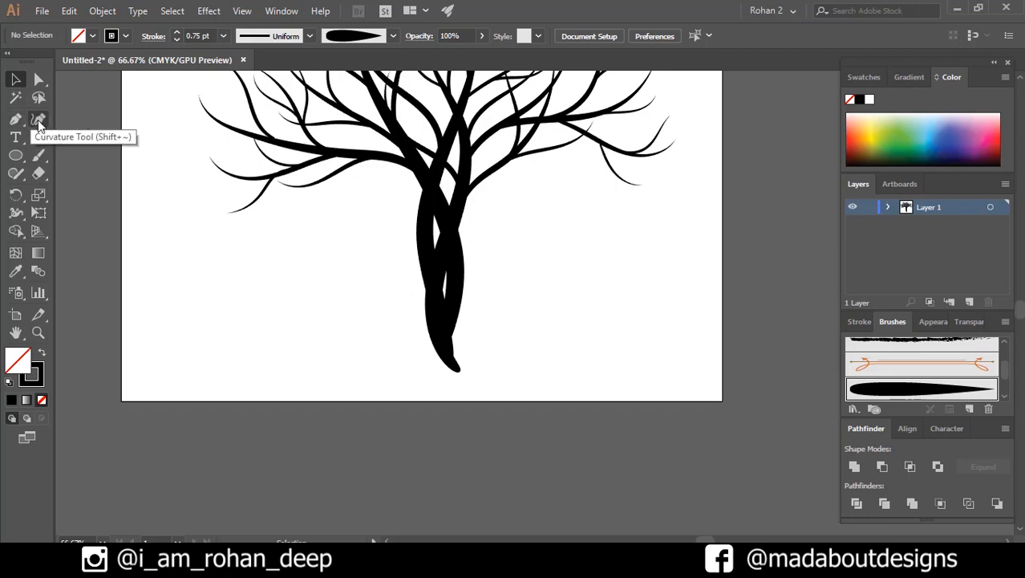
left_click(244, 382)
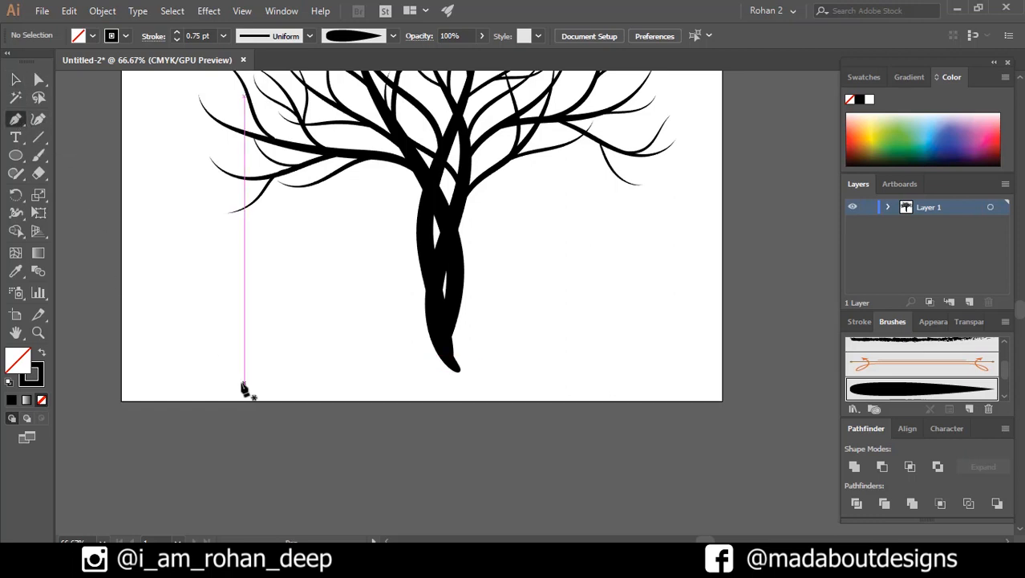
left_click(295, 350)
left_click(340, 366)
left_click(377, 332)
left_click(392, 354)
left_click(417, 346)
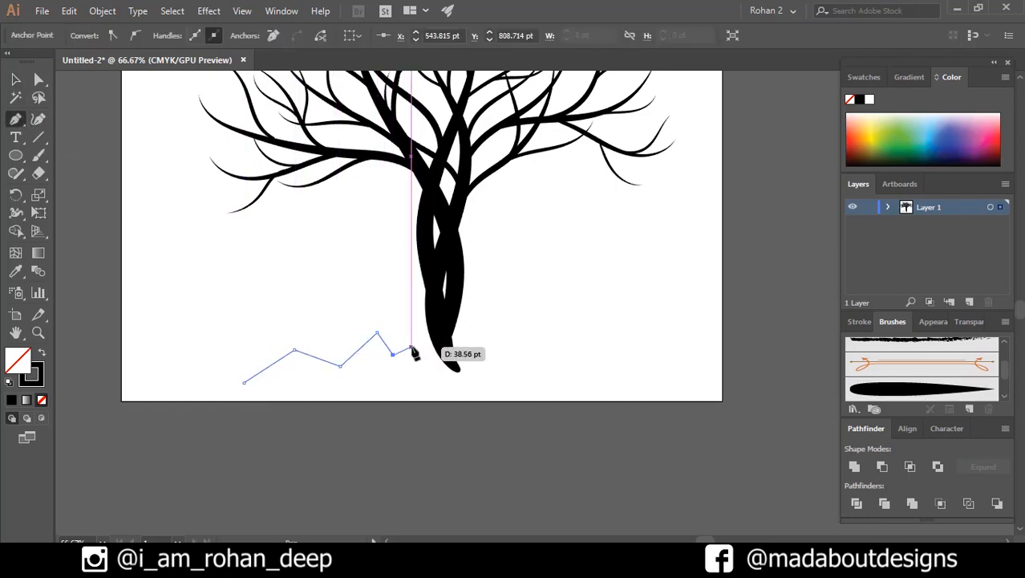
Continue the jagged ground outline from the trunk's base to just inside the artboard's right edge
left_click(465, 357)
left_click(504, 332)
left_click(561, 347)
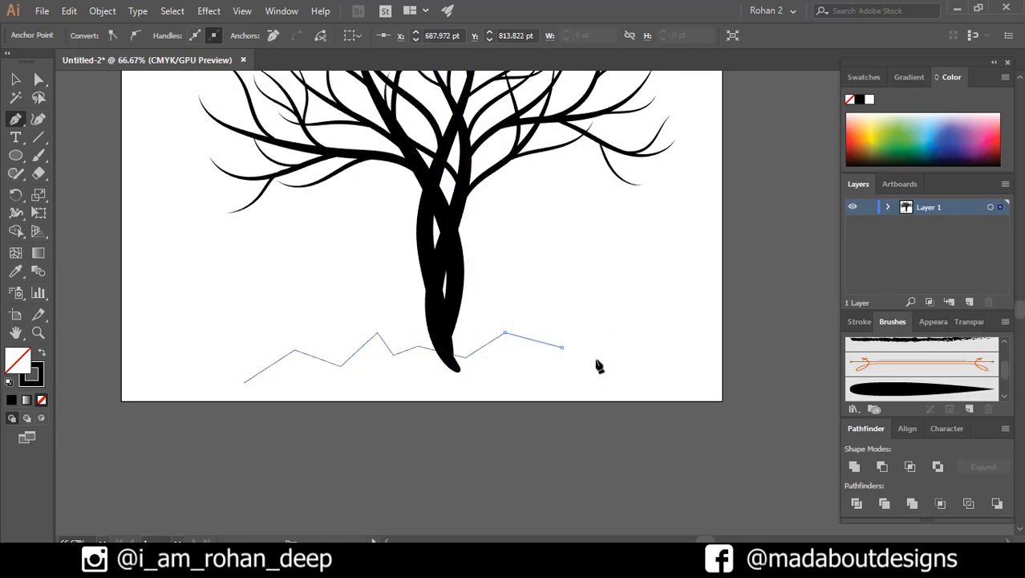
left_click(614, 370)
left_click(705, 362)
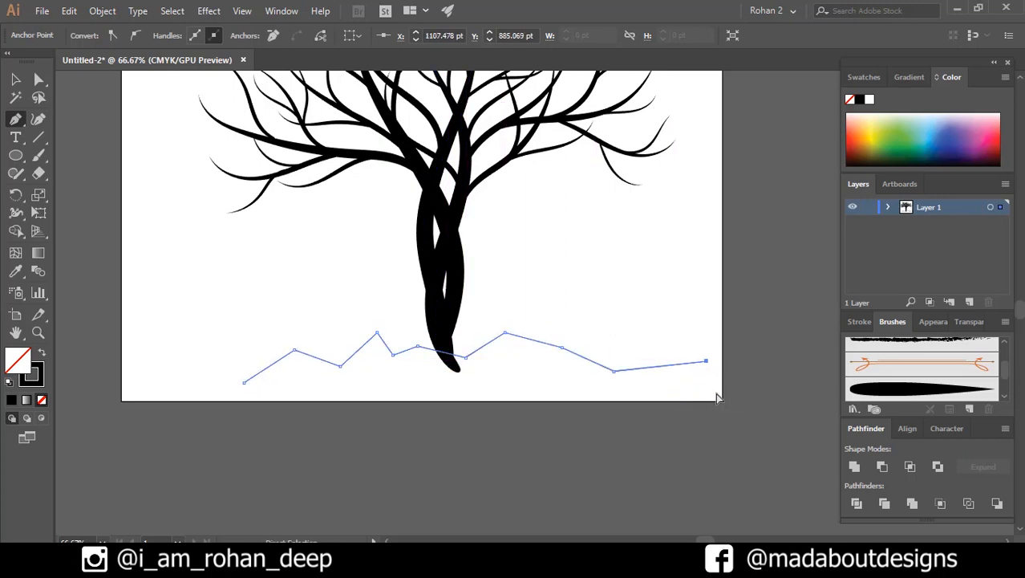
Close the ground outline along the artboard's bottom edge and swap its fill and stroke for a solid black fill
left_click(722, 398)
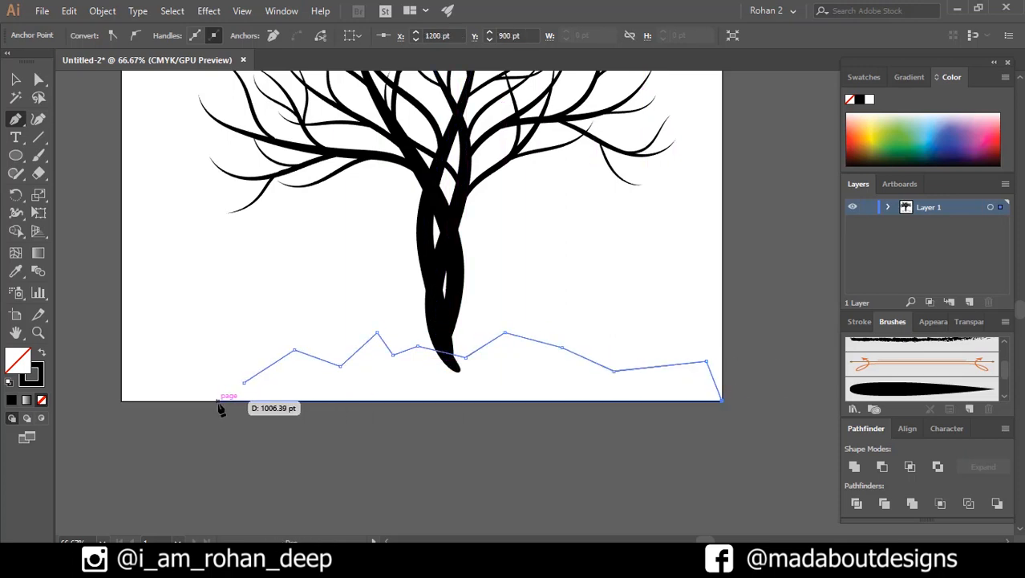
left_click(217, 399)
left_click(249, 371)
key("v")
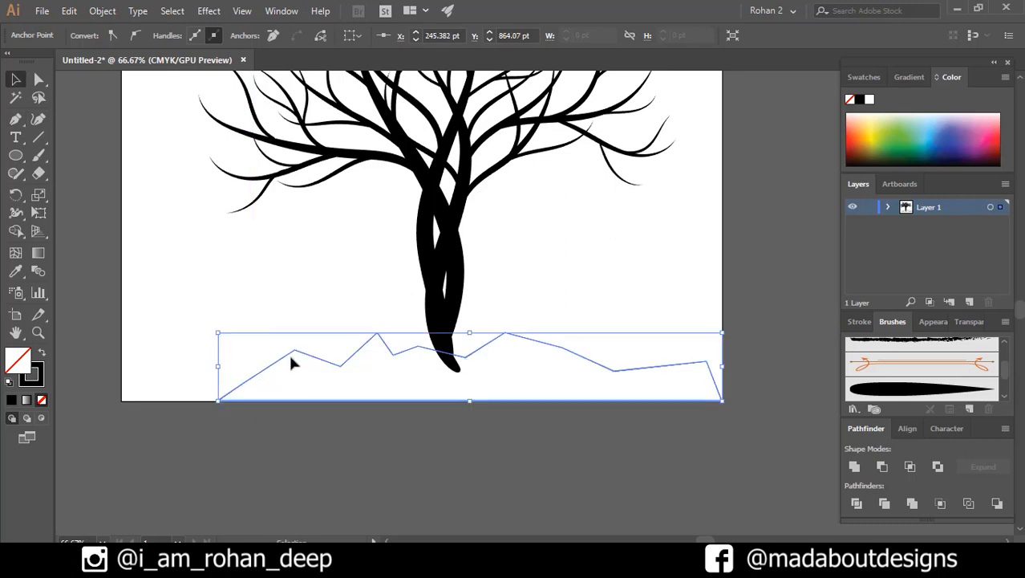
key("shift+x")
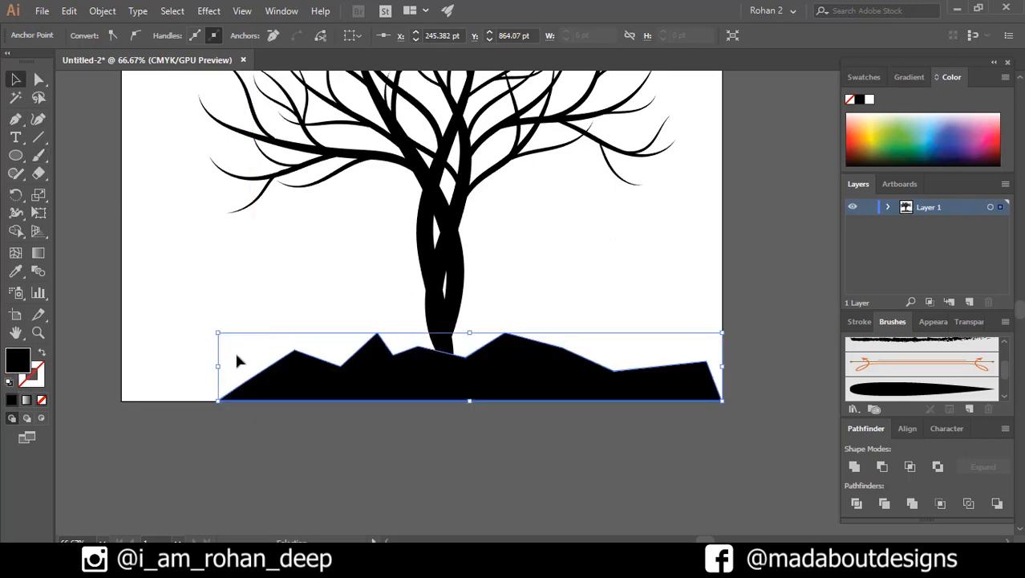
Round all corners of the ground shape with a radius of about 20 pt
left_click(38, 79)
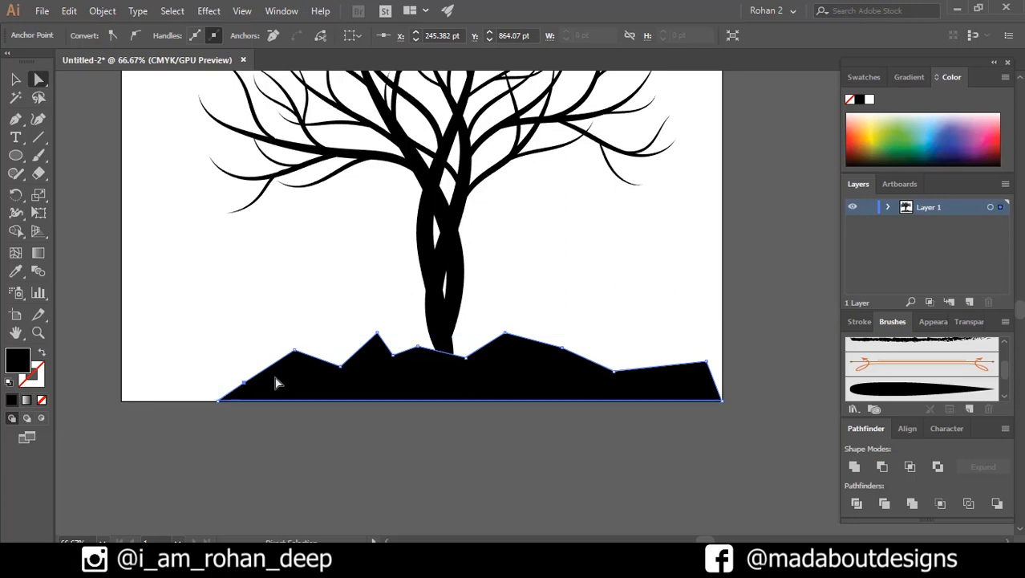
left_click_drag(237, 311, 402, 460)
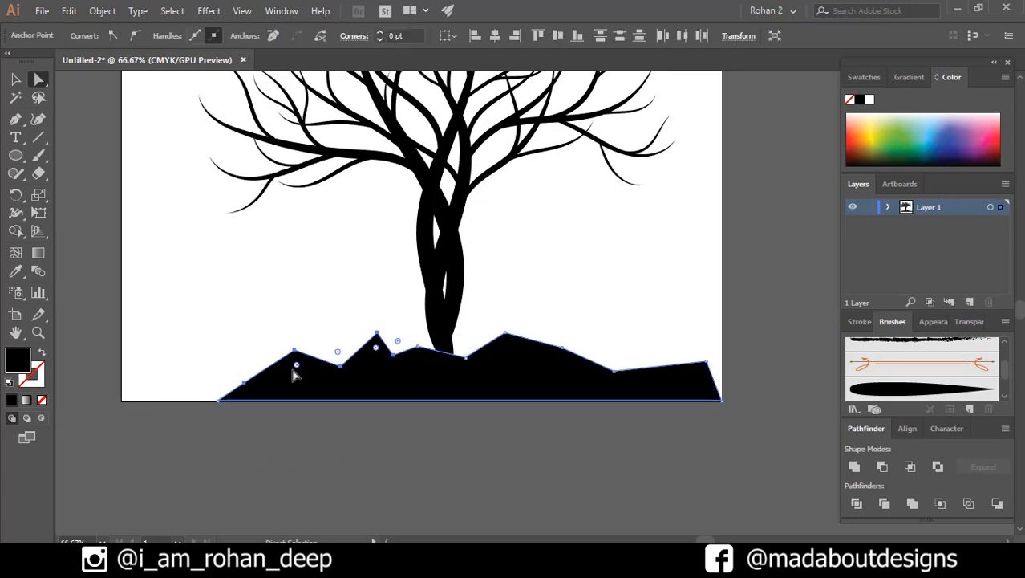
left_click(487, 468)
left_click(531, 389, "ctrl")
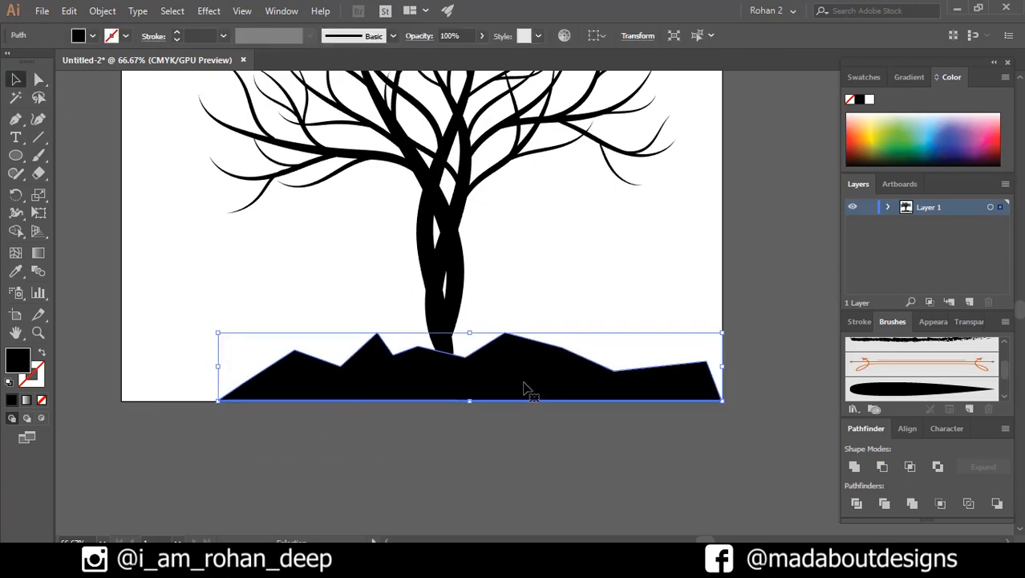
left_click_drag(418, 361, 439, 487)
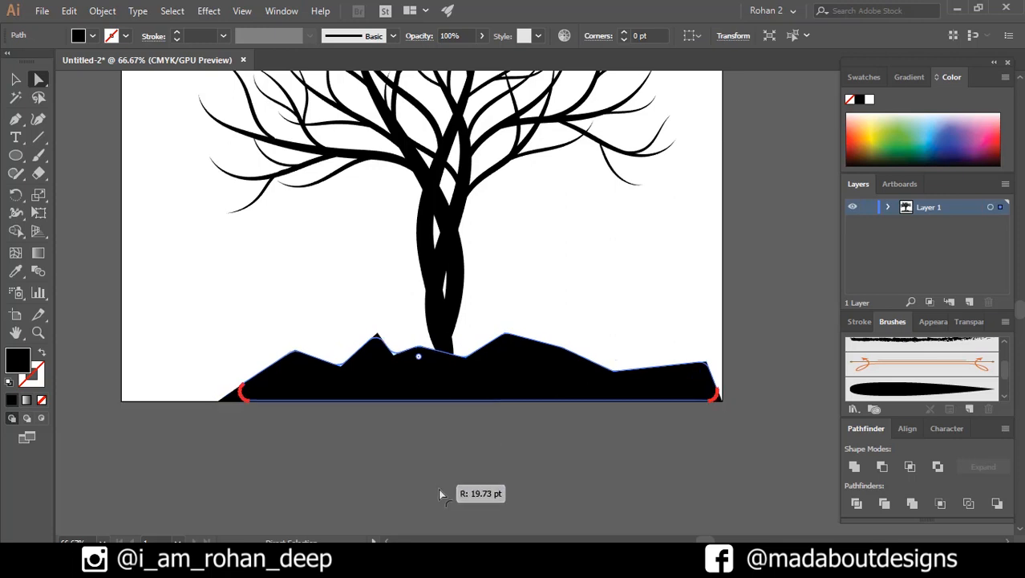
left_click(476, 456)
Stretch the ground shape sideways until it extends past the artboard's left edge
scroll(493, 423, "up", 1)
scroll(513, 395, "down", 2)
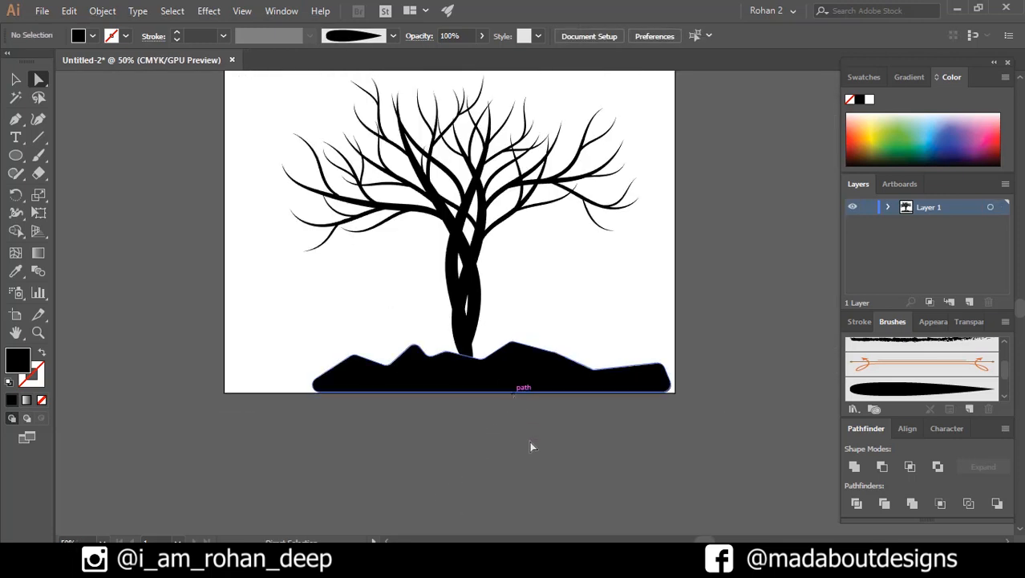
left_click(317, 377, "ctrl")
left_click_drag(314, 371, 205, 367)
left_click(371, 473)
left_click_drag(530, 376, 576, 415)
left_click(537, 426)
Widen the ground shape until it extends past the artboard's right edge, and deselect it
scroll(579, 411, "up", 1)
left_click(675, 489)
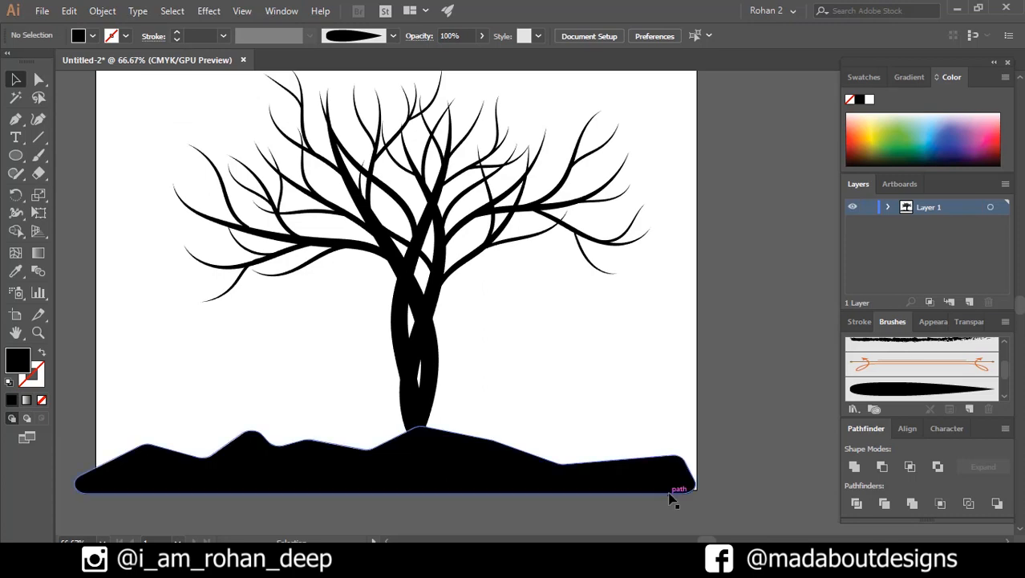
left_click_drag(696, 460, 726, 459)
left_click(734, 354)
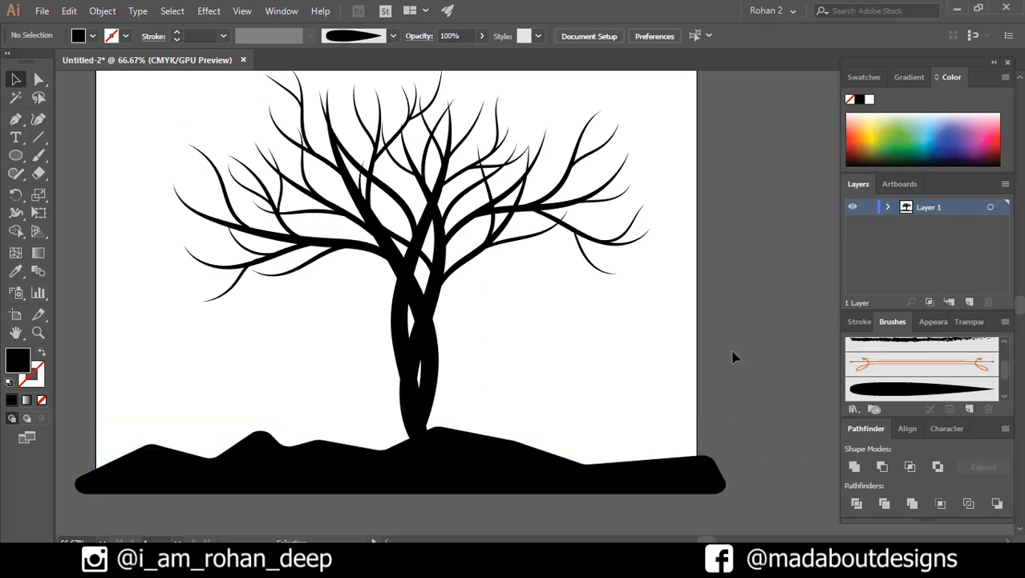
left_click_drag(727, 346, 735, 366)
scroll(736, 369, "down", 1)
left_click_drag(738, 365, 715, 375)
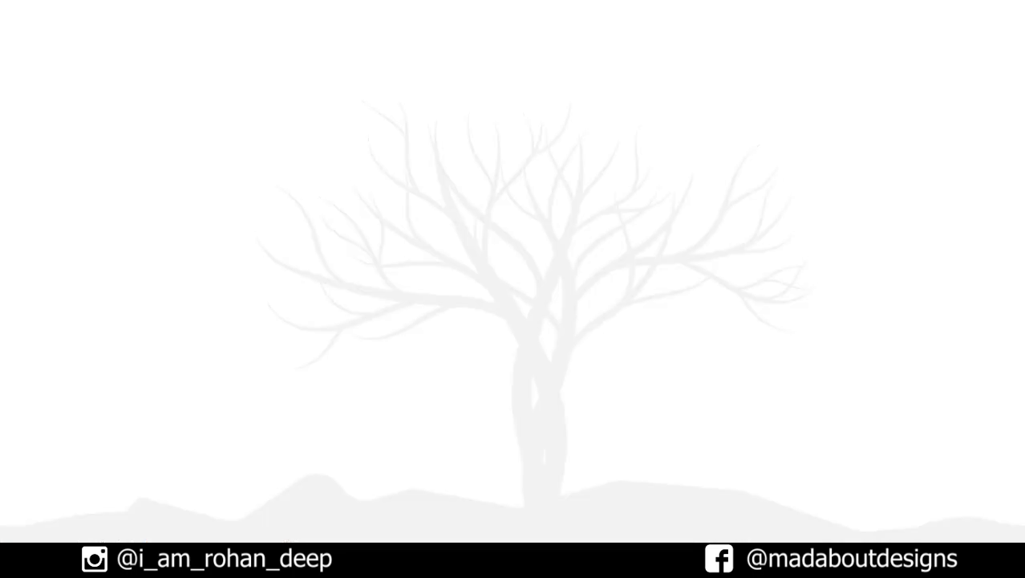